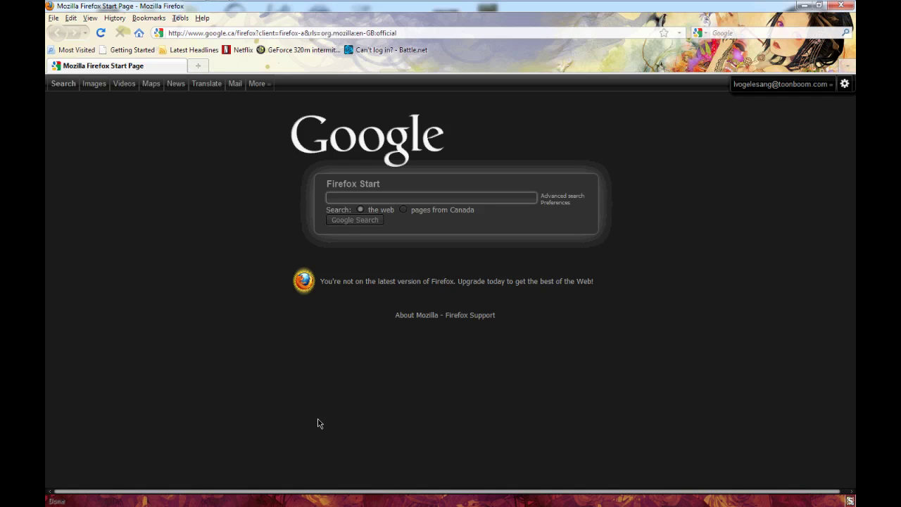
# Step: Search Google for "wacom" and open the official Wacom website
pyautogui.write('wacom')
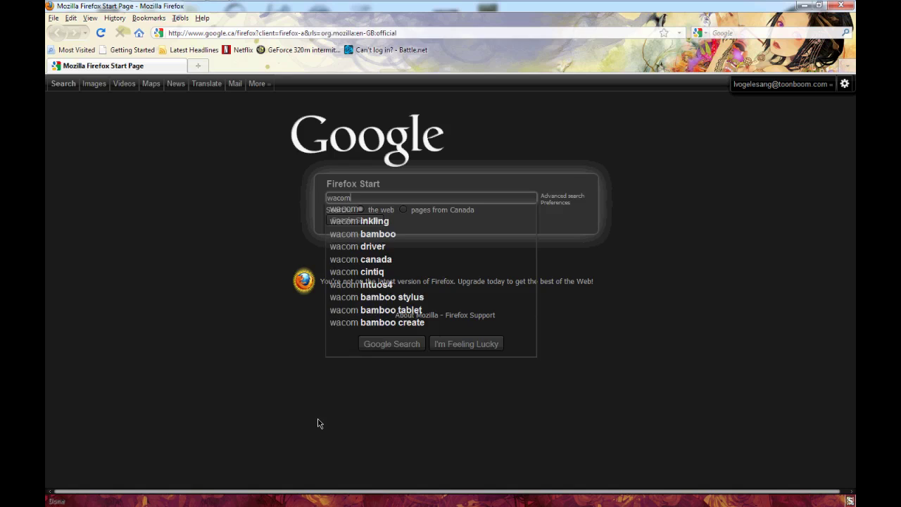
pyautogui.press('Return')
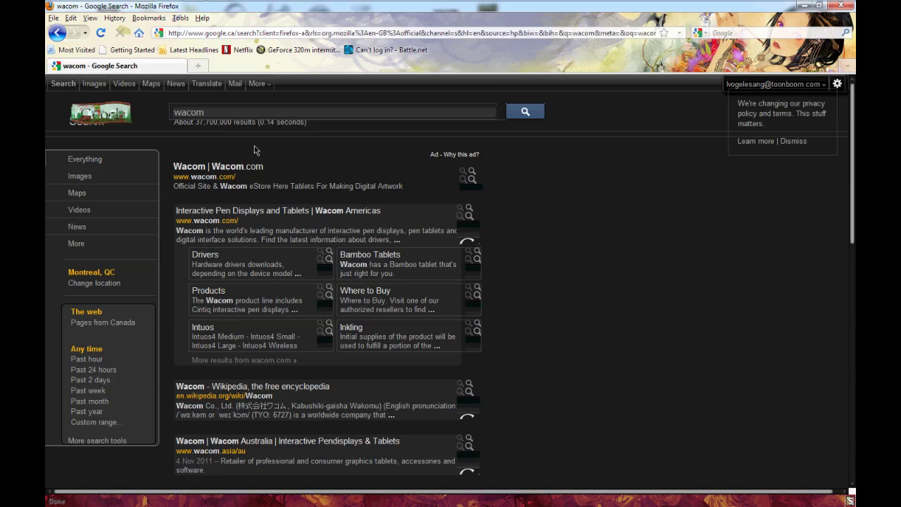
pyautogui.click(251, 168)
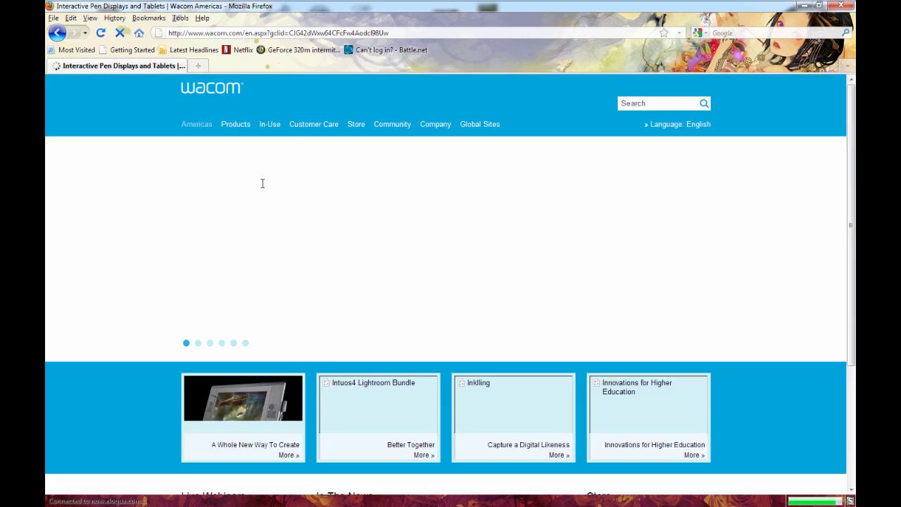
# Step: On the Product Drivers page, look up the drivers for the Intuos4 tablet on Windows 7
pyautogui.moveTo(292, 128)
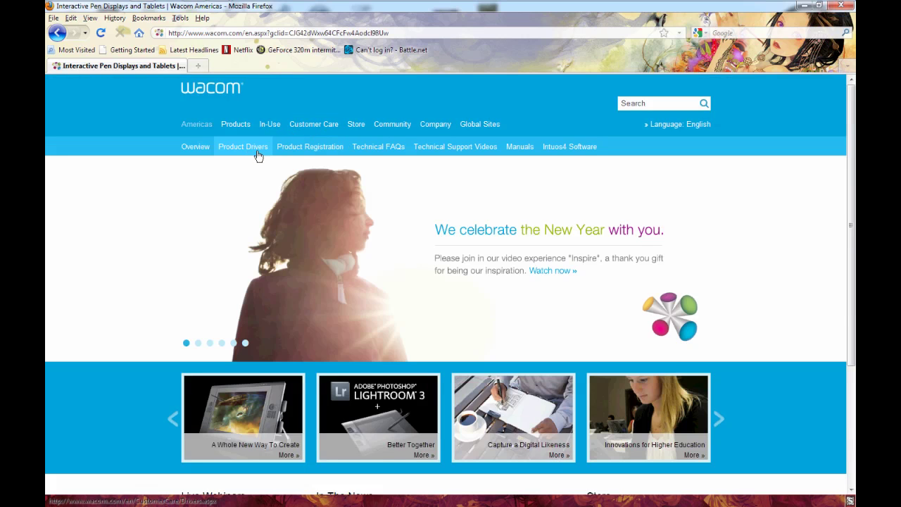
pyautogui.click(258, 154)
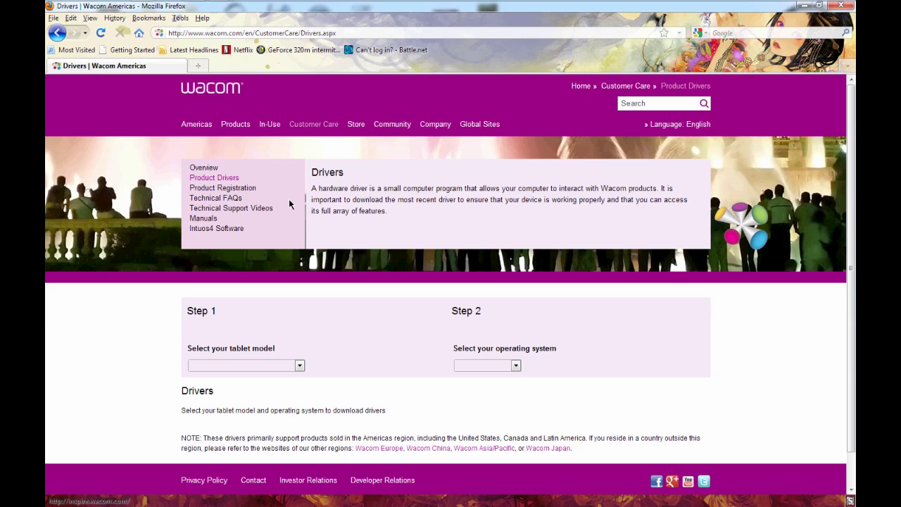
pyautogui.click(262, 365)
pyautogui.moveTo(301, 248); pyautogui.dragTo(301, 331)
pyautogui.click(241, 318)
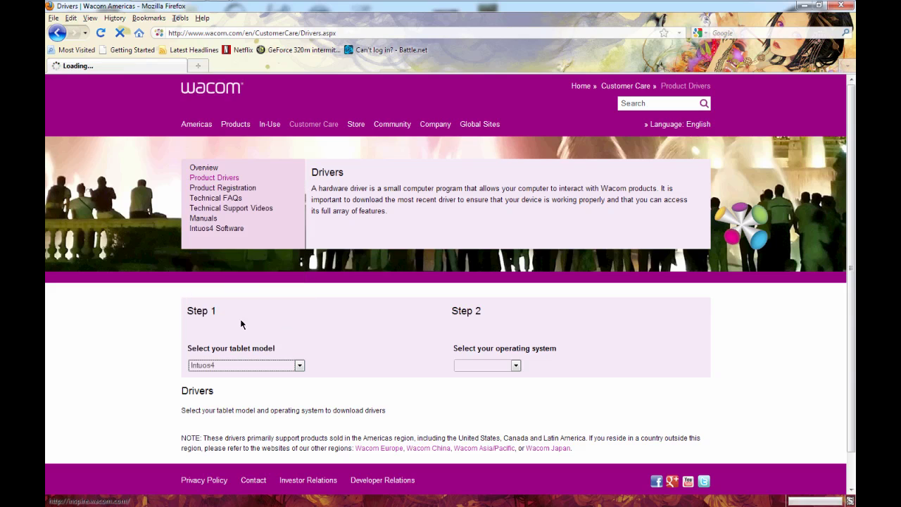
pyautogui.click(515, 365)
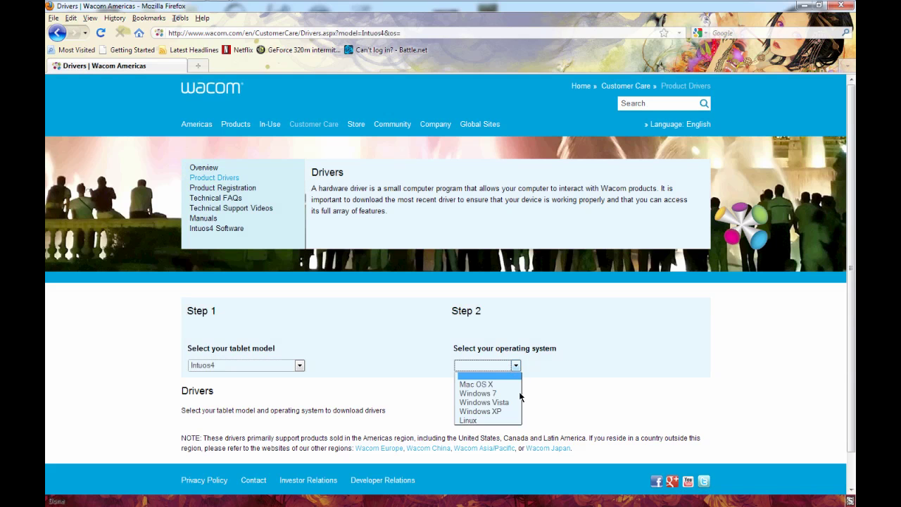
pyautogui.click(482, 394)
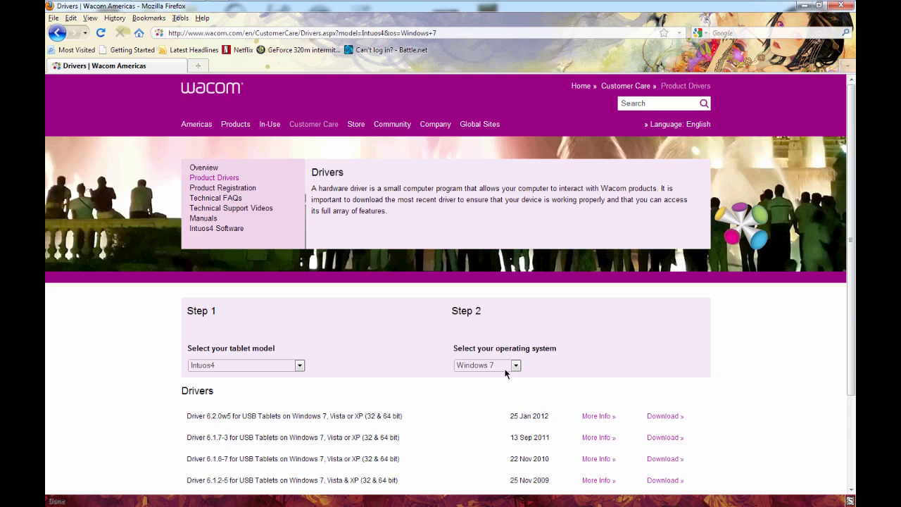
# Step: Request the download of driver 6.2.0w5 for USB tablets and cancel saving the file
pyautogui.click(664, 417)
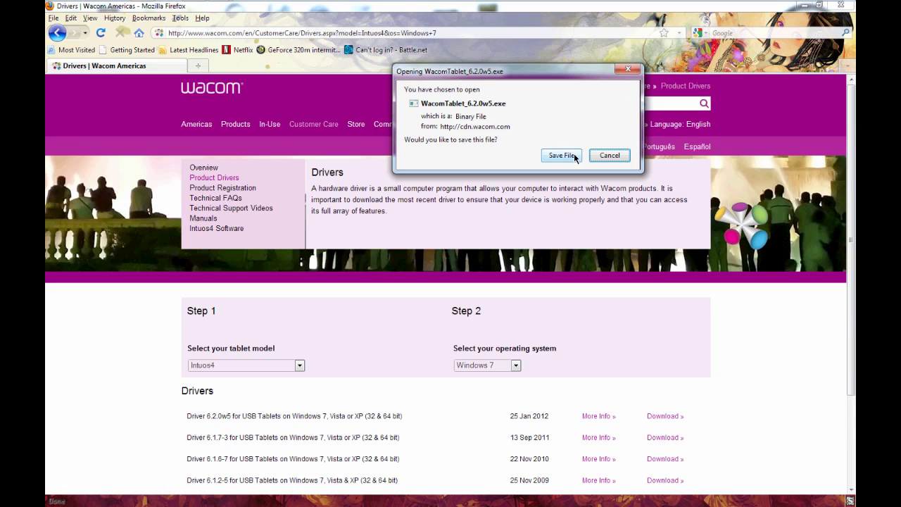
pyautogui.click(606, 156)
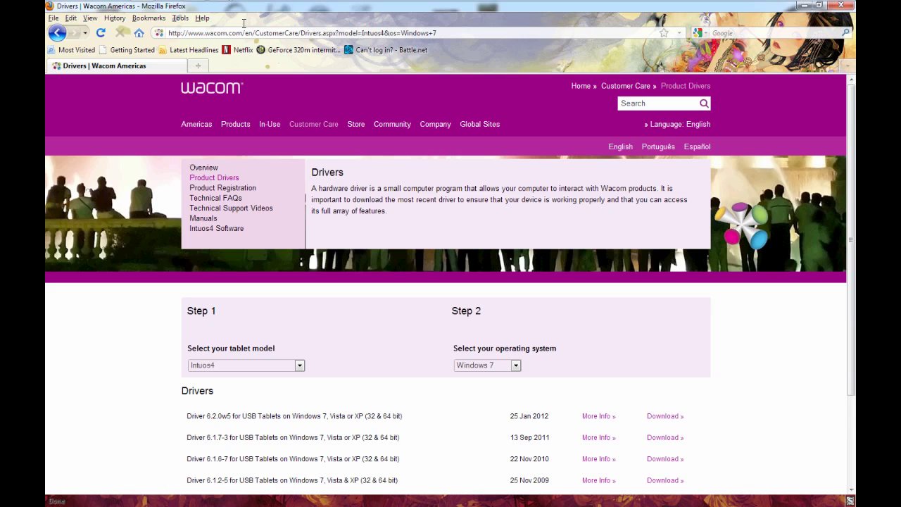
# Step: Switch to Windows Explorer and open the Downloads folder
pyautogui.moveTo(149, 21)
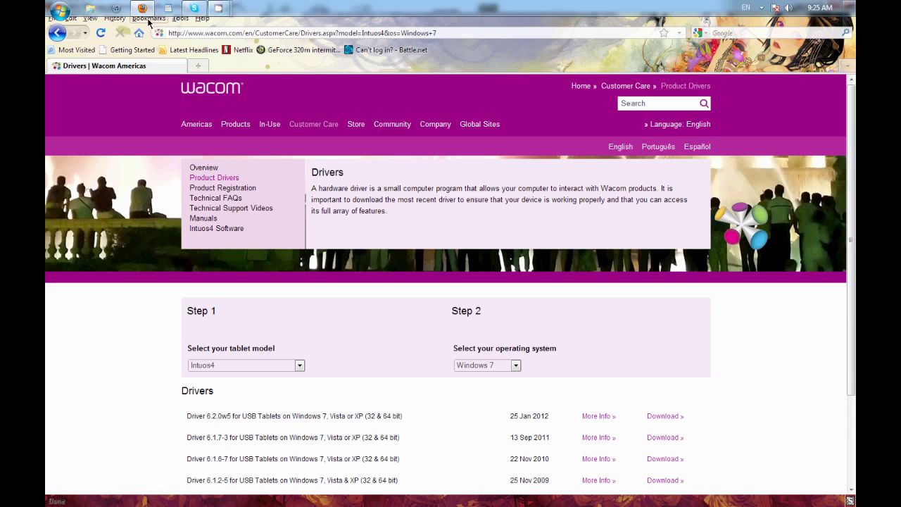
pyautogui.click(90, 8)
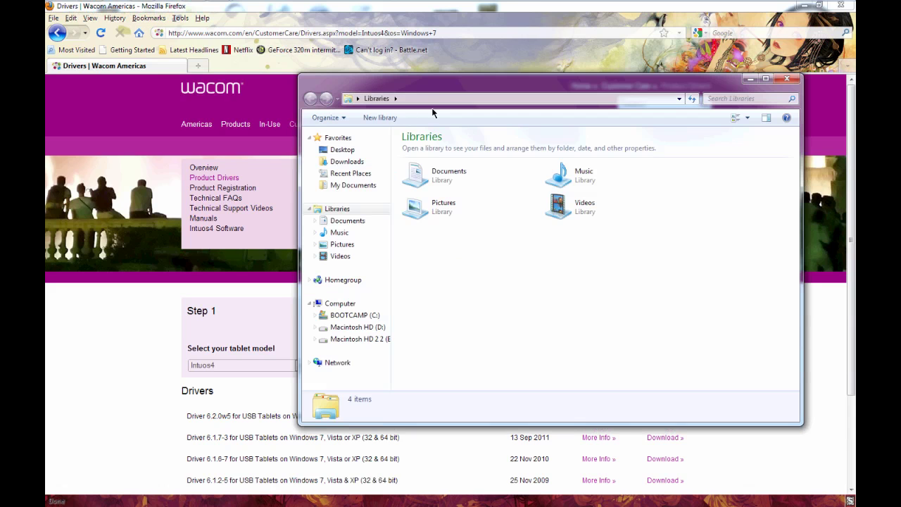
pyautogui.moveTo(438, 84); pyautogui.dragTo(438, 91)
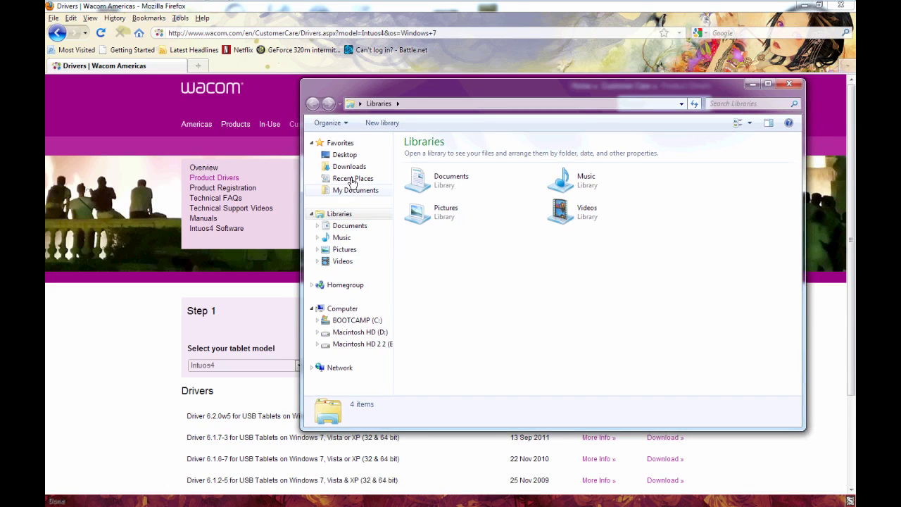
pyautogui.click(351, 167)
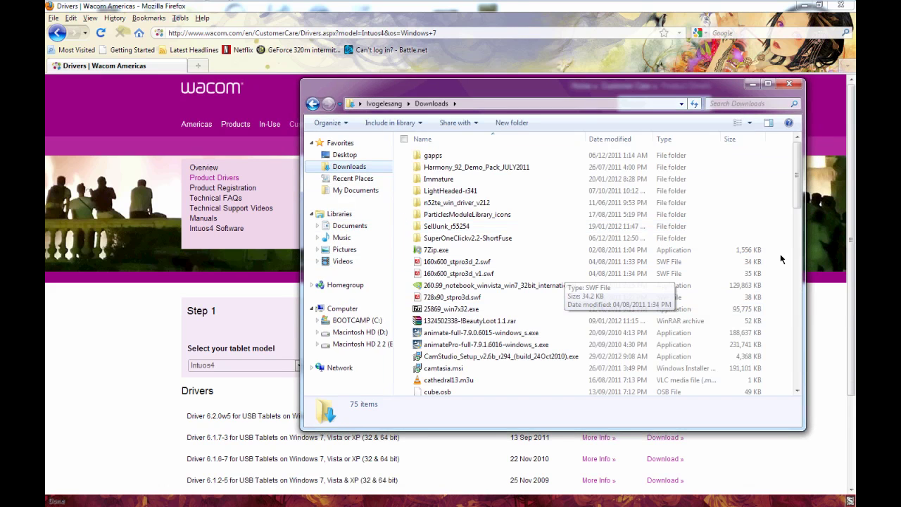
# Step: Run the WacomTablet_6.2.0w5.exe installer and accept its license agreement
pyautogui.moveTo(797, 201); pyautogui.dragTo(794, 379)
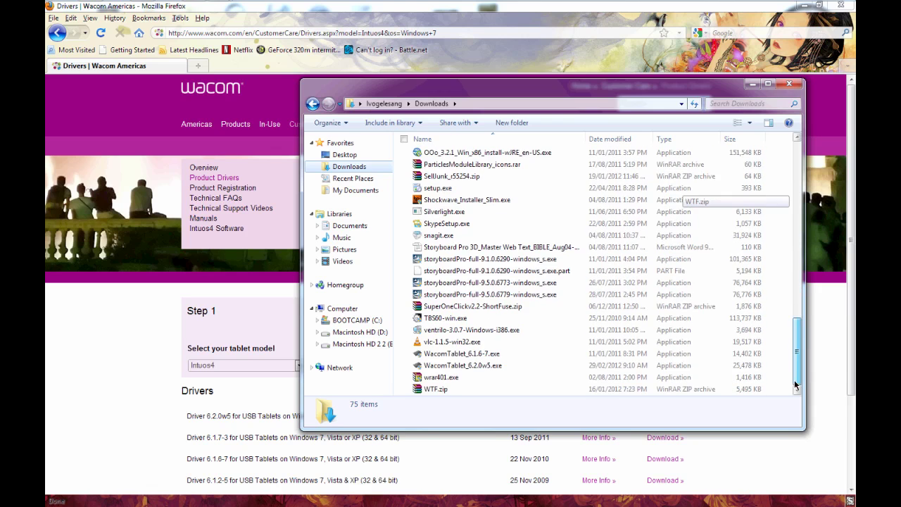
pyautogui.click(492, 365)
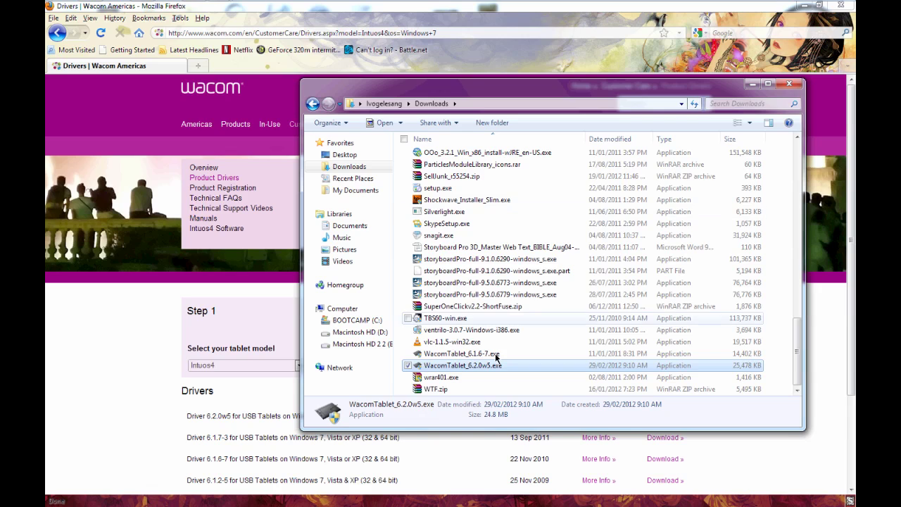
pyautogui.doubleClick(462, 365)
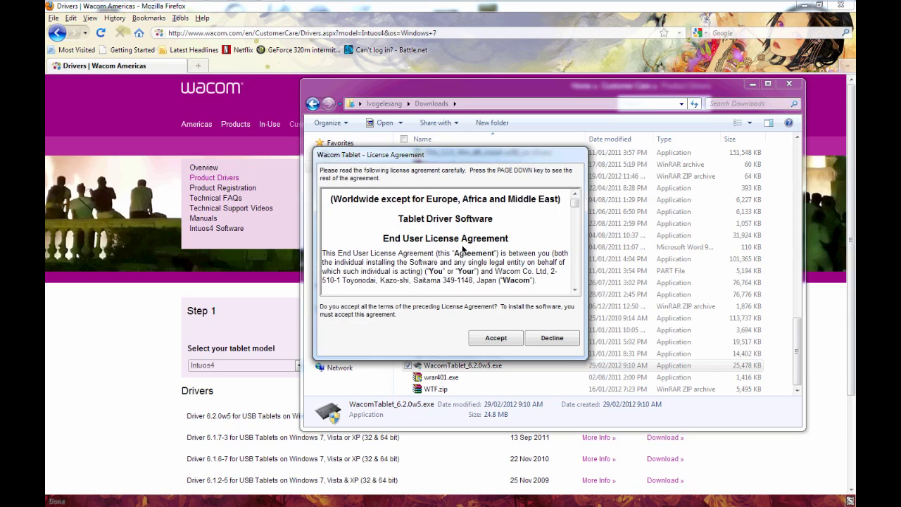
pyautogui.click(501, 339)
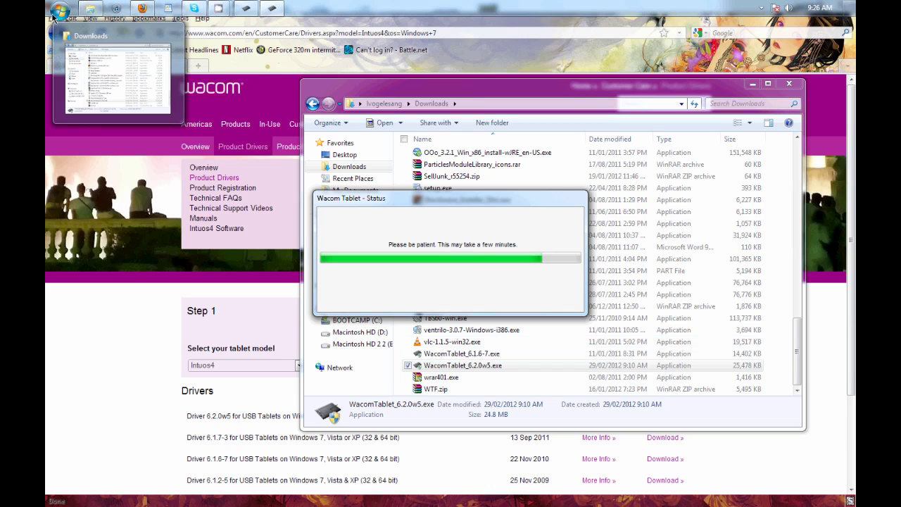
# Step: Open Programs and Features in the Windows Control Panel
pyautogui.click(55, 10)
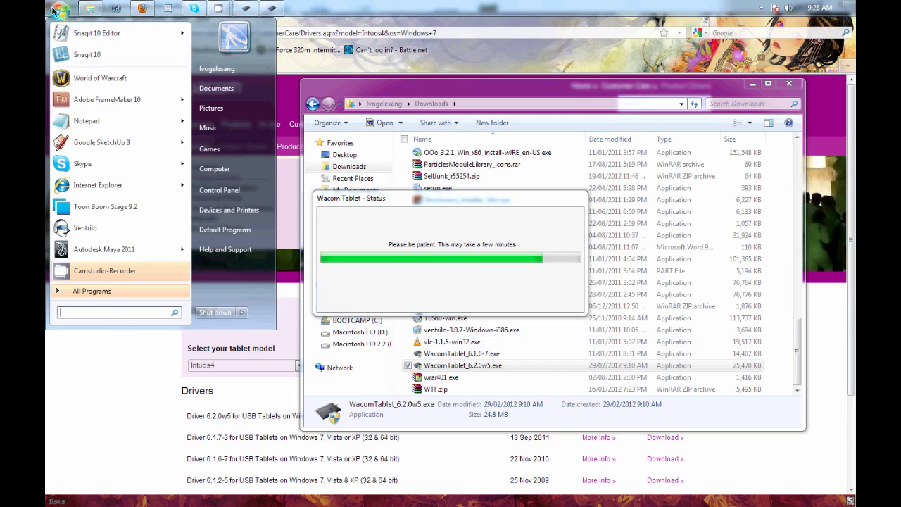
pyautogui.click(230, 194)
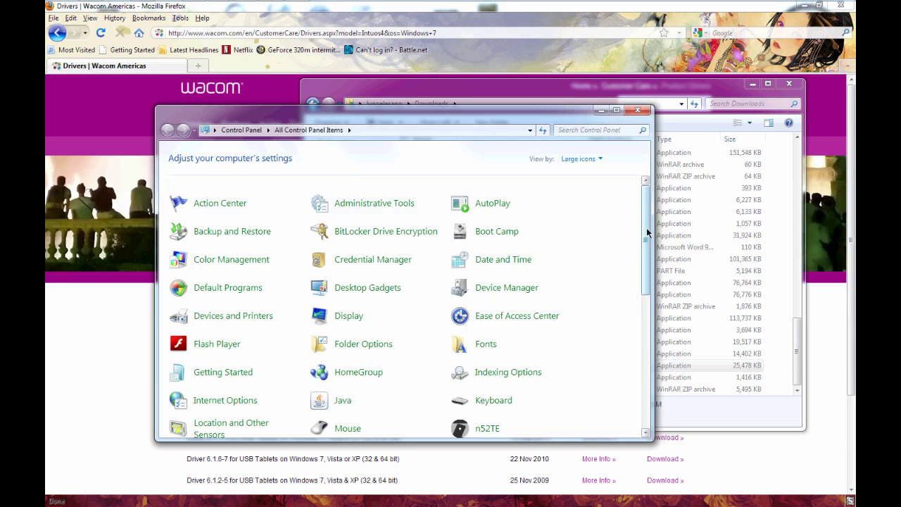
pyautogui.moveTo(647, 238); pyautogui.dragTo(586, 342)
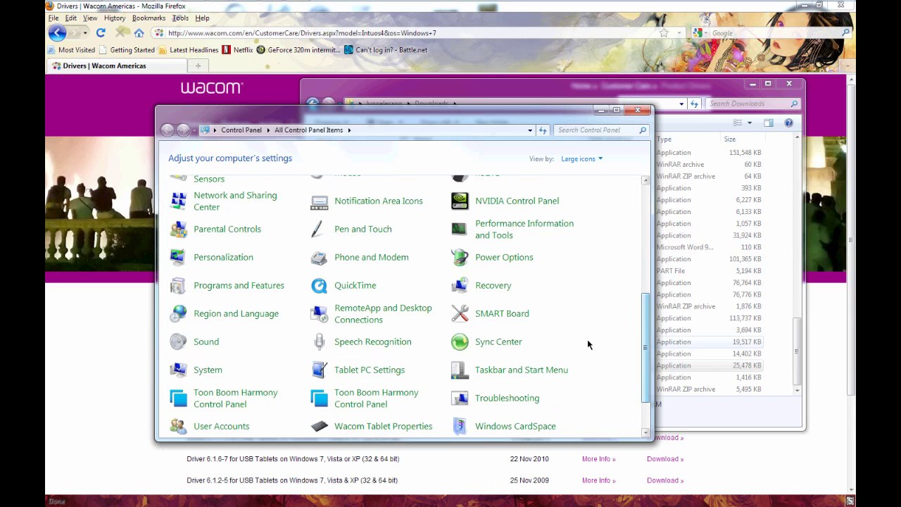
pyautogui.click(247, 287)
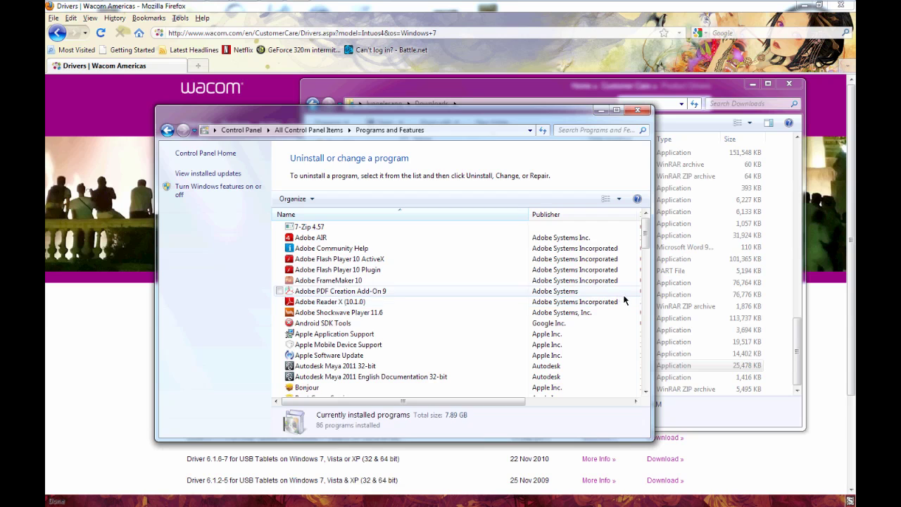
# Step: Locate the Wacom Tablet entry among the installed programs, select it to check its details, and close the window
pyautogui.rightClick(649, 230)
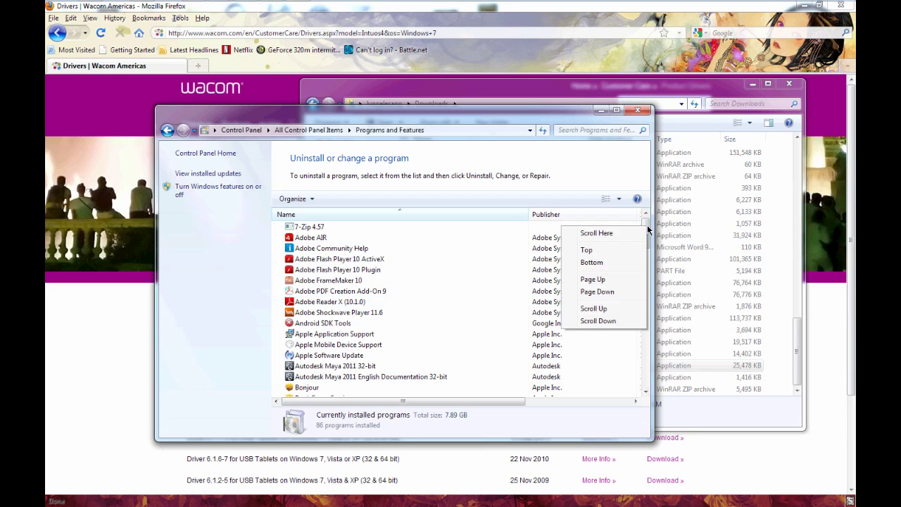
pyautogui.press('Escape')
pyautogui.moveTo(647, 229); pyautogui.dragTo(647, 332)
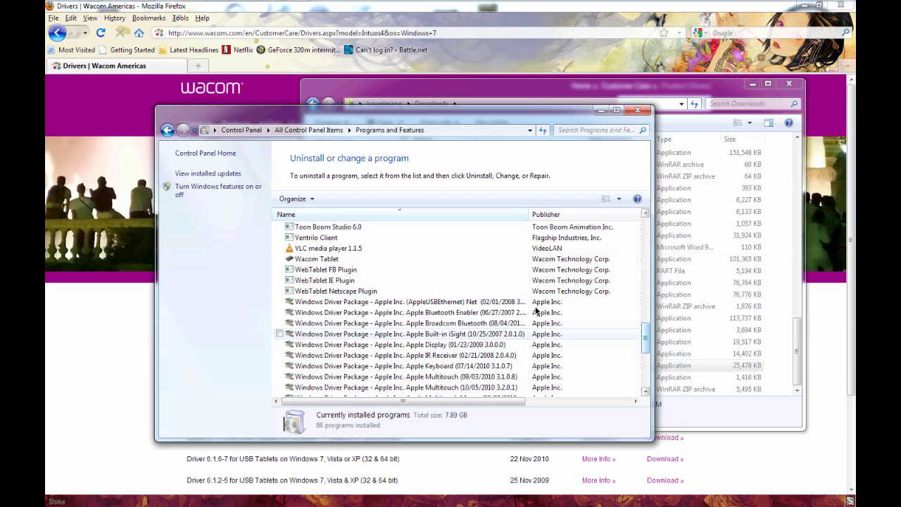
pyautogui.click(339, 260)
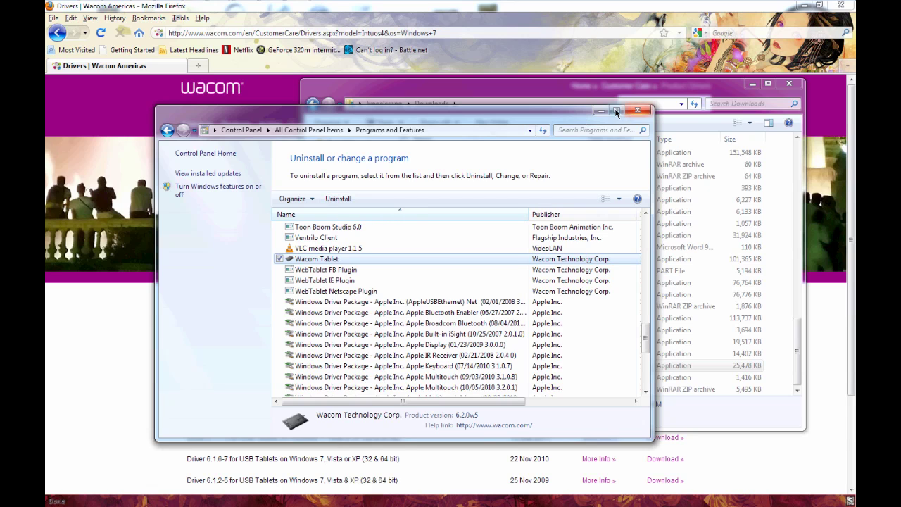
pyautogui.click(637, 110)
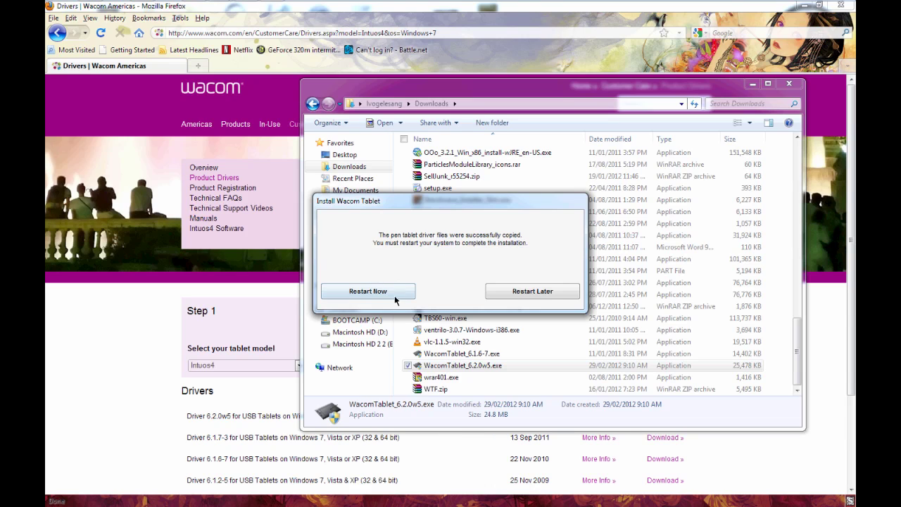
# Step: Postpone the restart requested by the Wacom installer and minimize the Downloads window
pyautogui.click(524, 291)
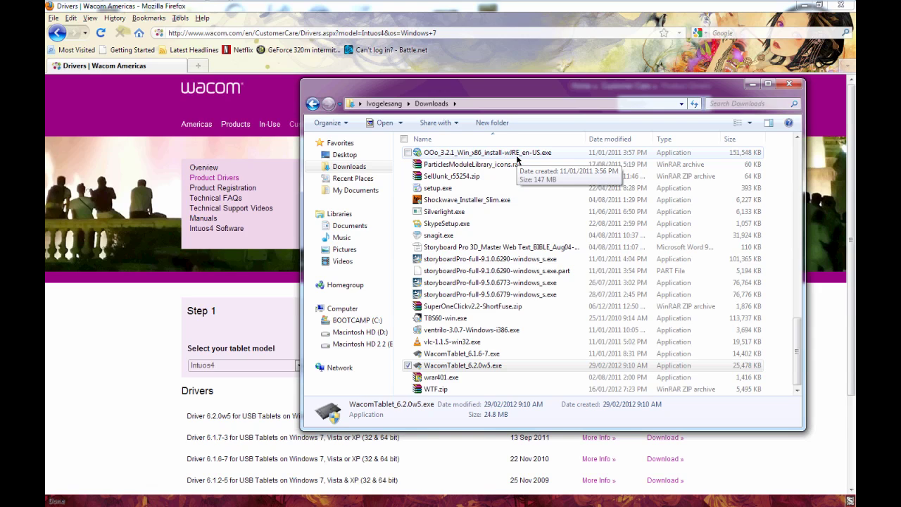
pyautogui.click(750, 84)
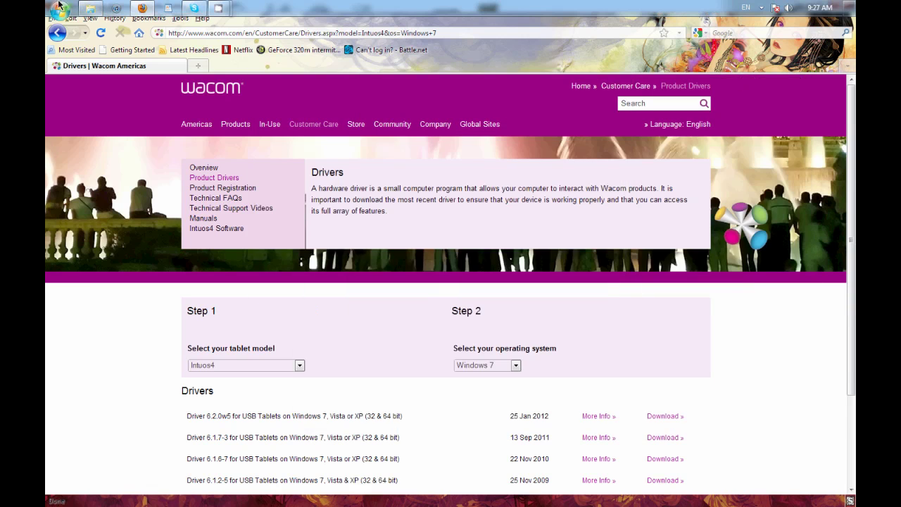
# Step: Launch Toon Boom Storyboard Pro 3D and close its startup tip dialog
pyautogui.click(59, 8)
pyautogui.click(124, 290)
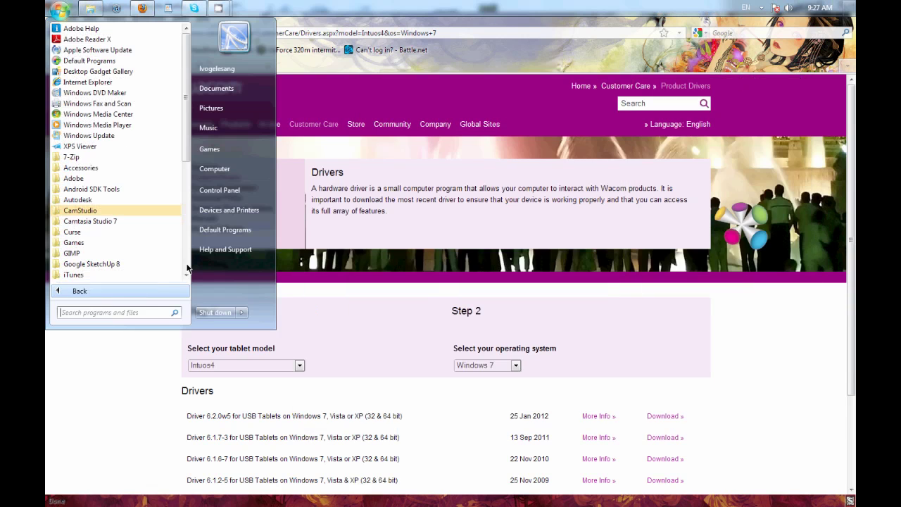
pyautogui.moveTo(183, 156); pyautogui.dragTo(187, 263)
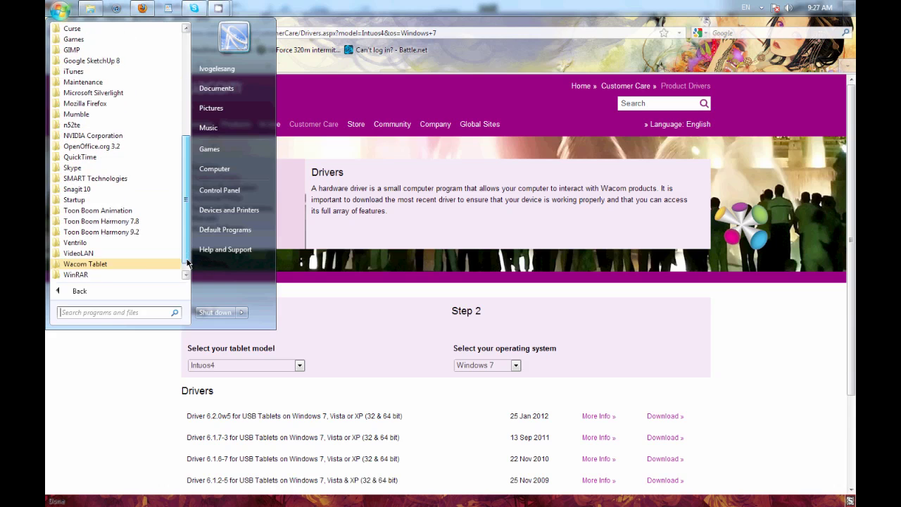
pyautogui.click(135, 209)
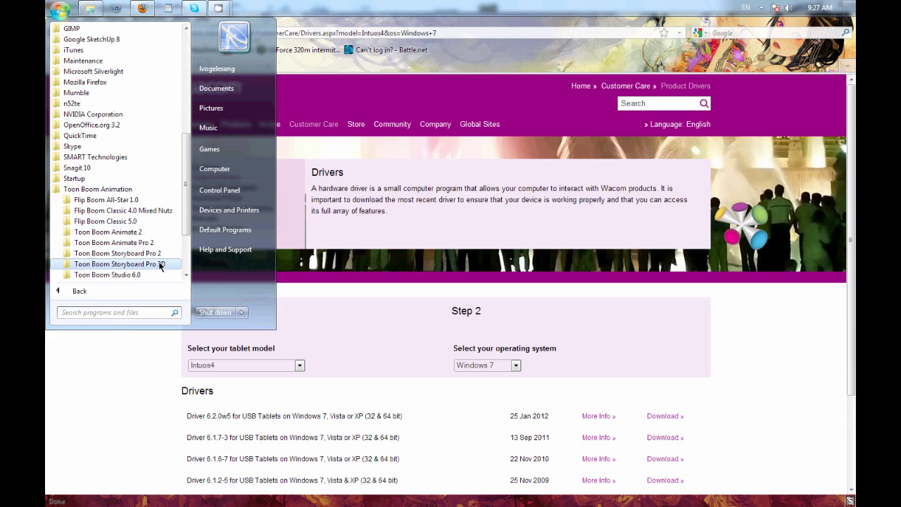
pyautogui.click(161, 264)
pyautogui.click(140, 255)
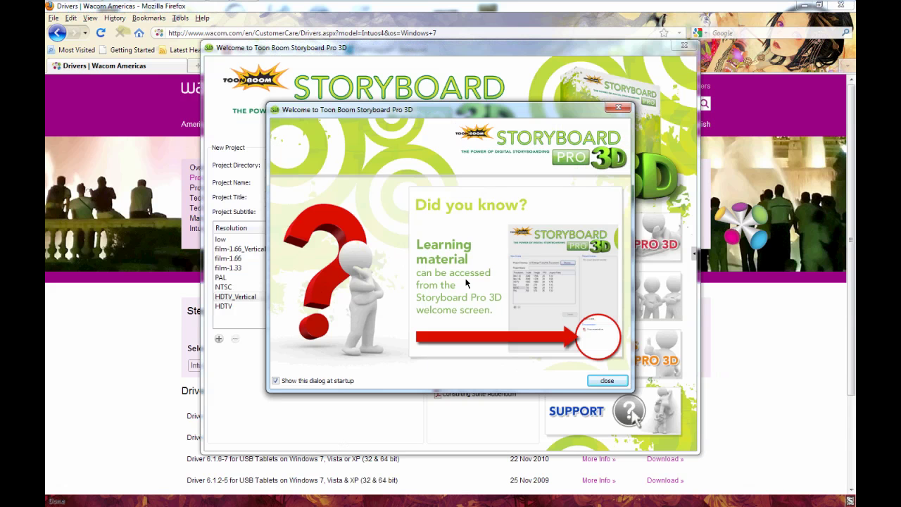
pyautogui.click(599, 381)
# Step: Try to create a new project named "sdfsf" with the title "sdfsdf", and dismiss the error dialog
pyautogui.click(323, 187)
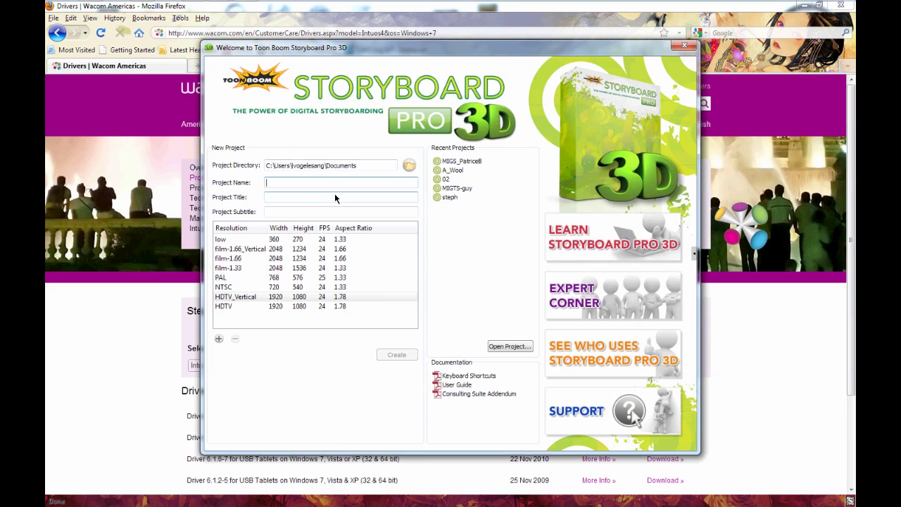
pyautogui.write('sdfsf')
pyautogui.click(305, 200)
pyautogui.write('sdfsdf')
pyautogui.click(396, 354)
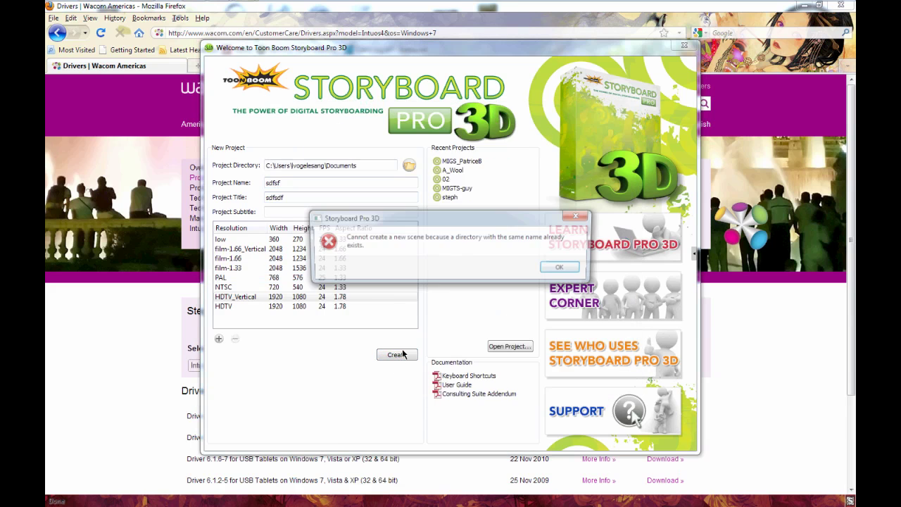
pyautogui.click(563, 268)
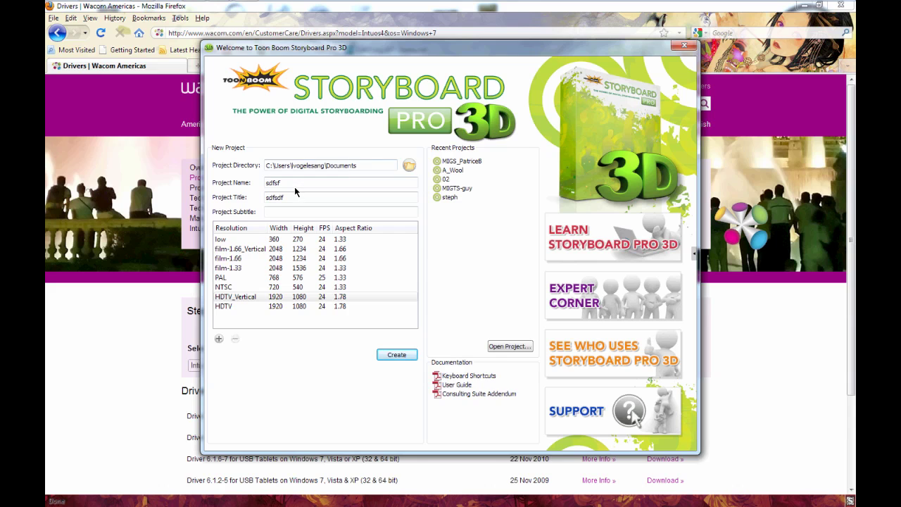
# Step: Extend the project name to "sdfsfasdasdada", append "asdasdsad" to the project title, and create the project
pyautogui.click(295, 184)
pyautogui.write('asdasdada')
pyautogui.click(300, 196)
pyautogui.write('asdasdsad')
pyautogui.click(396, 355)
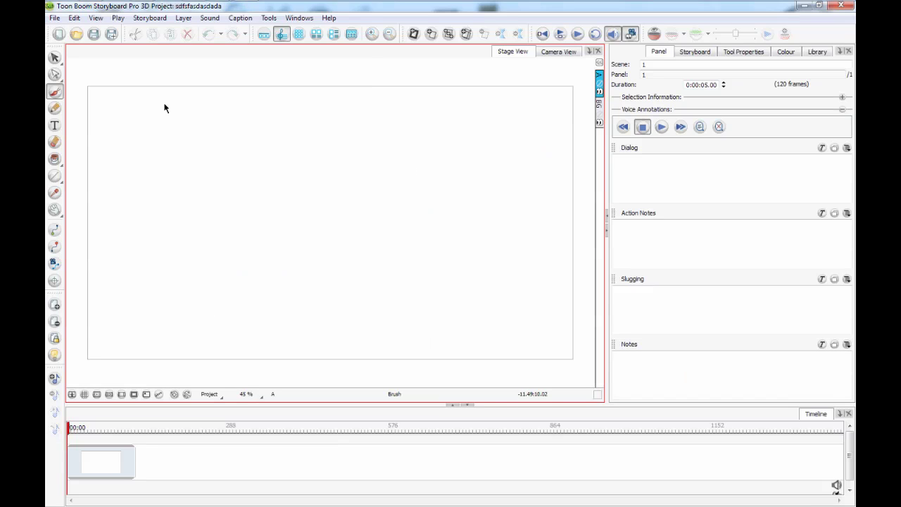
# Step: Draw a wavy test brush stroke of varying thickness in the first panel, and quit Storyboard Pro 3D without saving
pyautogui.moveTo(166, 117); pyautogui.dragTo(136, 138)
pyautogui.moveTo(131, 183)
pyautogui.mouseDown()
pyautogui.moveTo(207, 195)
pyautogui.moveTo(326, 129)
pyautogui.mouseUp()
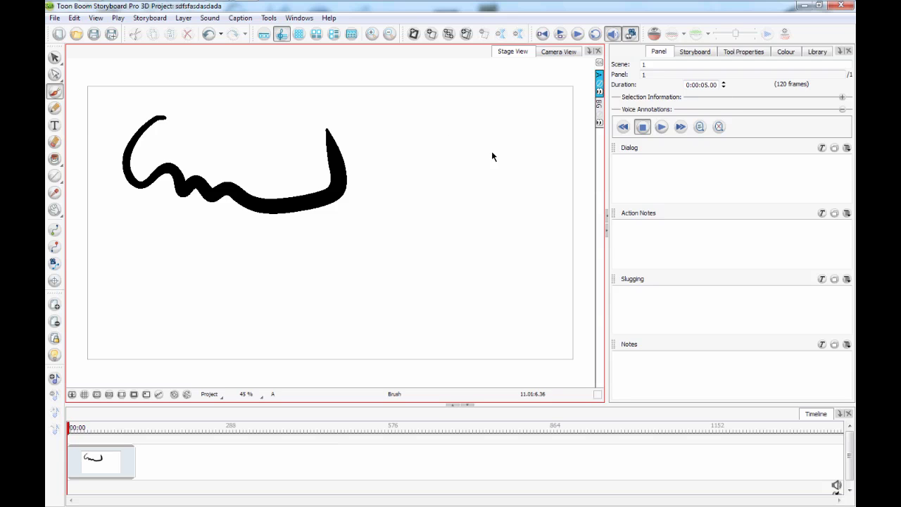
pyautogui.click(838, 7)
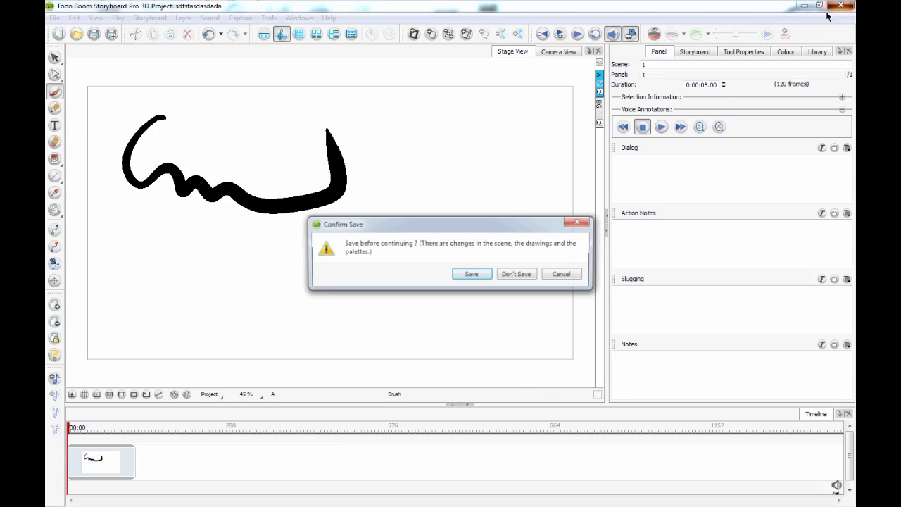
pyautogui.click(517, 273)
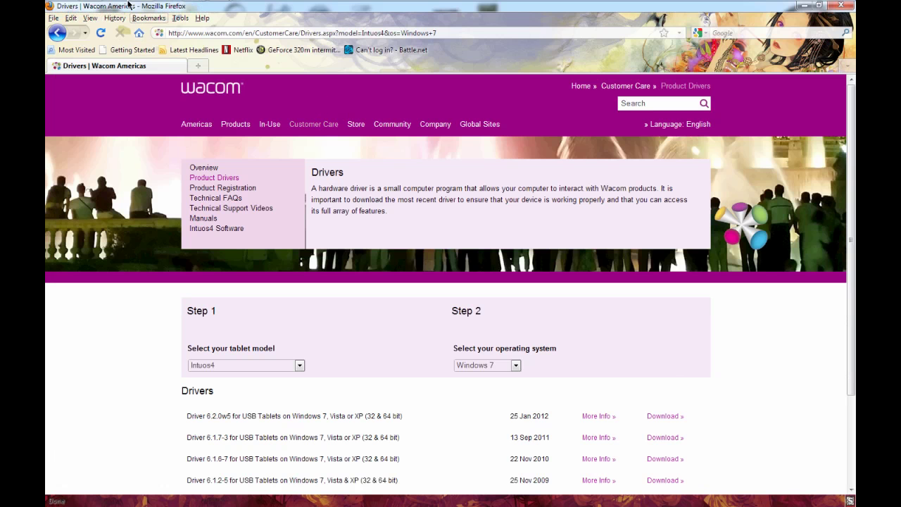
# Step: Open the Wacom Tablet Preference File Utility, remove the preferences for all users, and close the utility
pyautogui.click(59, 9)
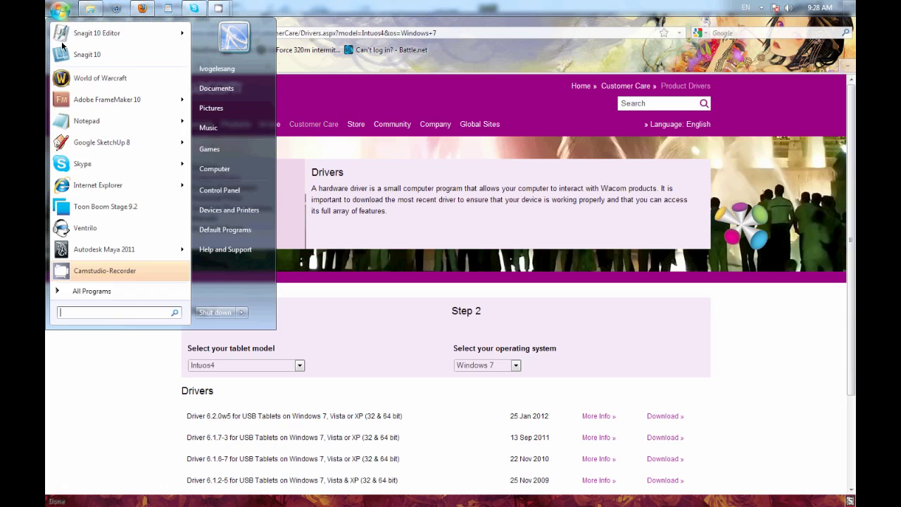
pyautogui.click(118, 290)
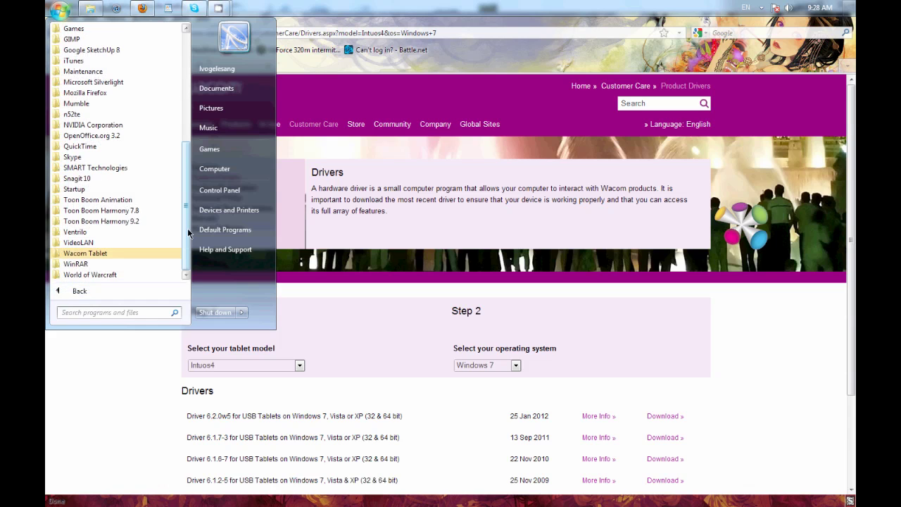
pyautogui.click(158, 255)
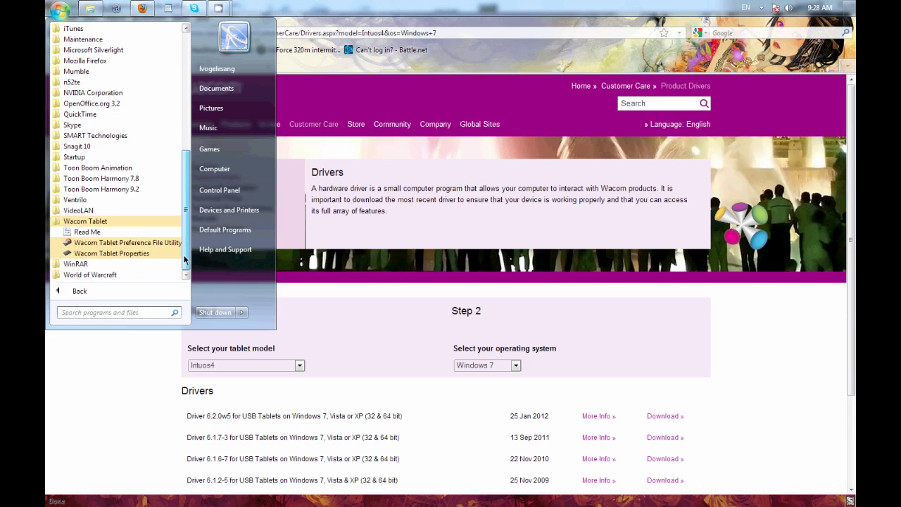
pyautogui.click(165, 244)
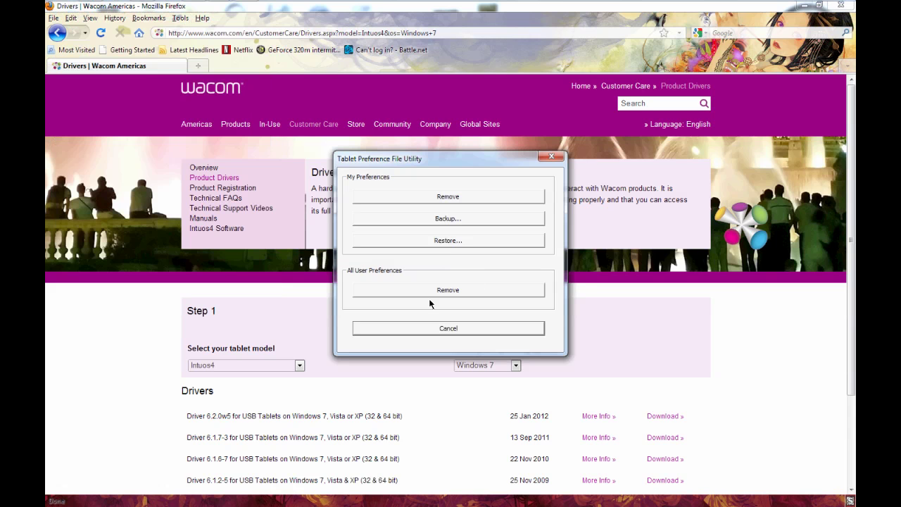
pyautogui.click(455, 290)
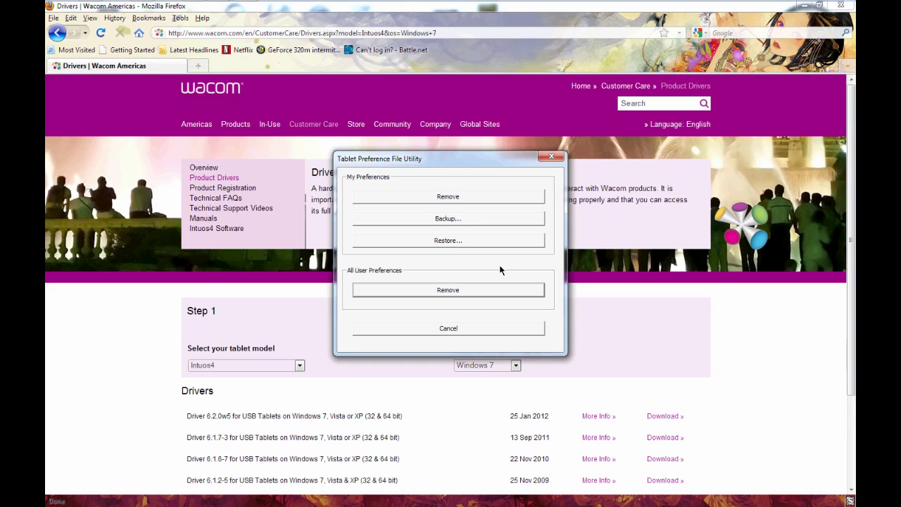
pyautogui.press('Escape')
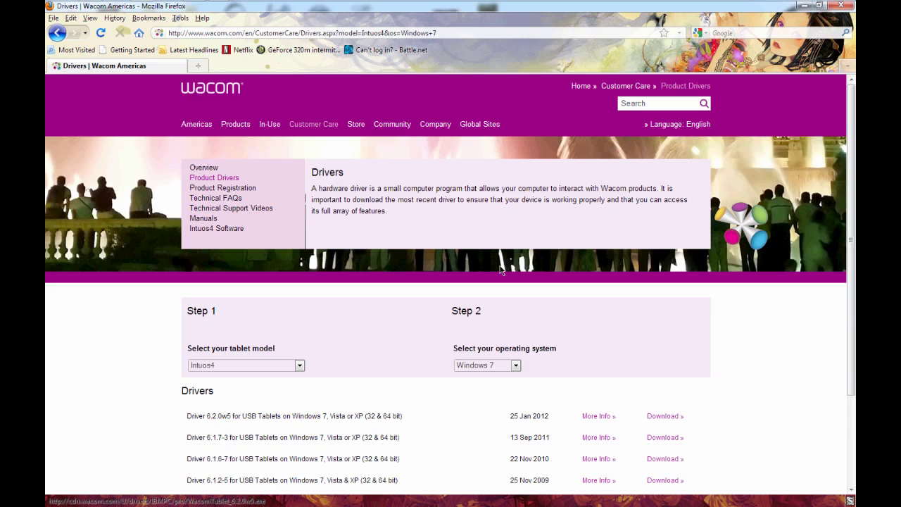
# Step: Relaunch Toon Boom Storyboard Pro 3D and close its startup tip dialog
pyautogui.moveTo(211, 5)
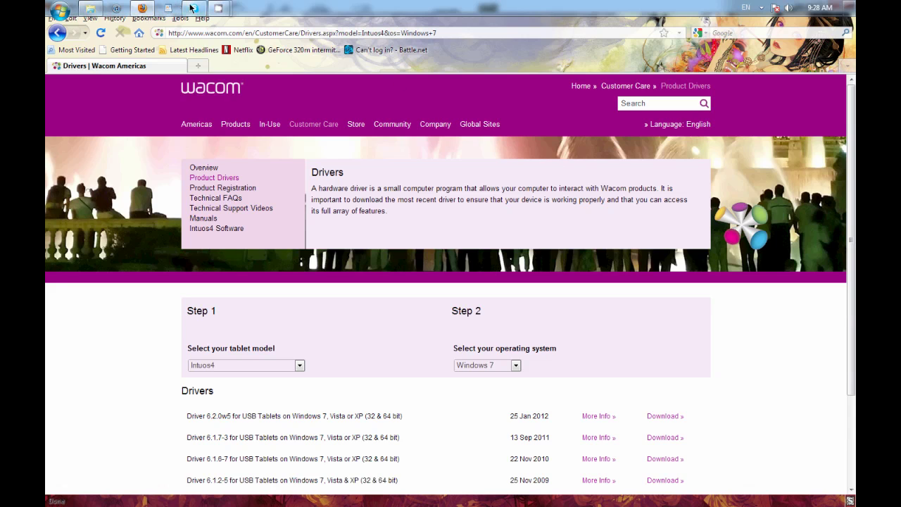
pyautogui.click(59, 9)
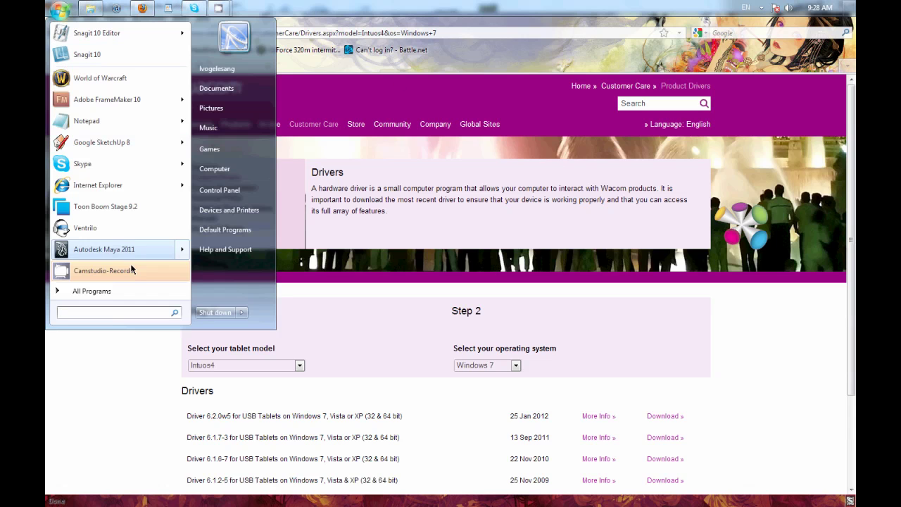
pyautogui.click(130, 290)
pyautogui.scroll(-5, 147, 268)
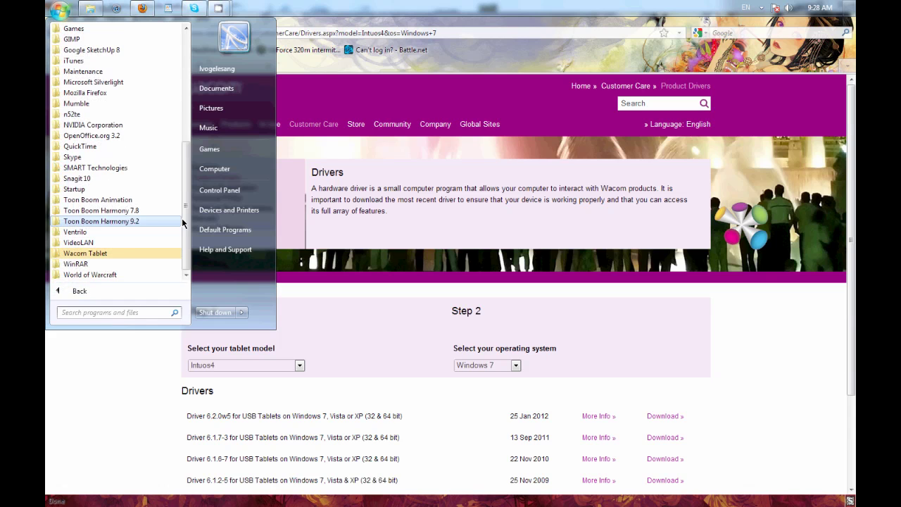
pyautogui.click(151, 200)
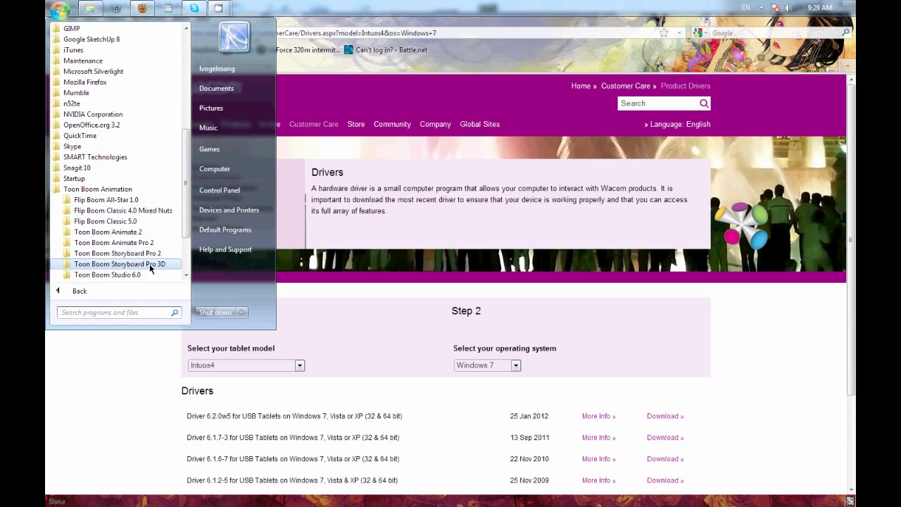
pyautogui.click(151, 266)
pyautogui.click(139, 253)
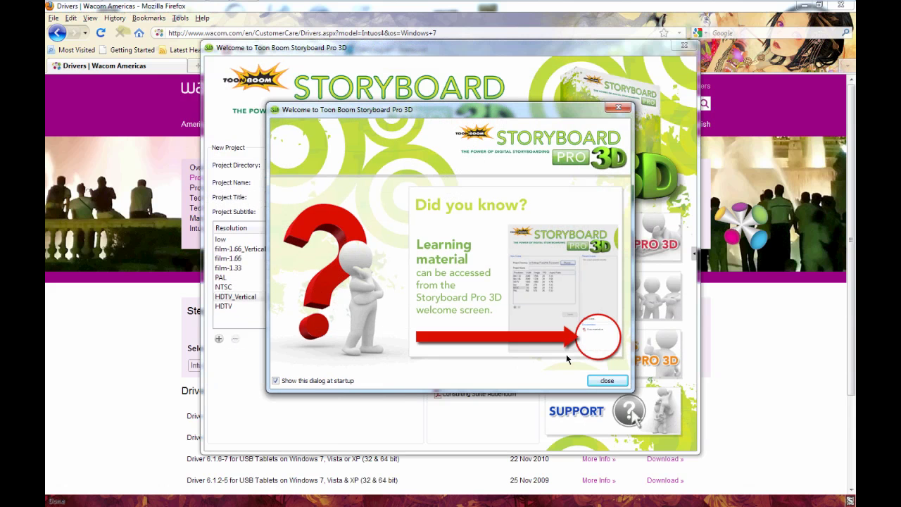
pyautogui.click(607, 381)
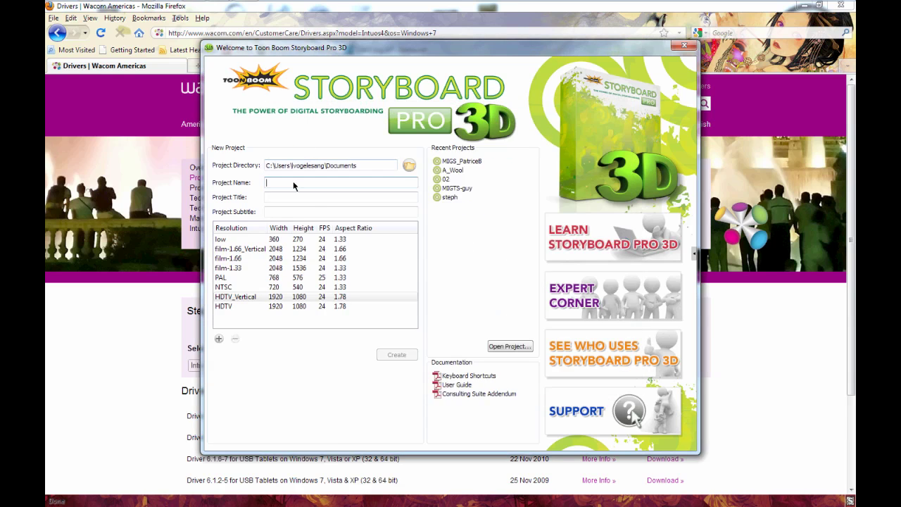
# Step: Create a project with placeholder name and title text beginning with "sdfsdf", and draw a wavy test brush stroke in its first panel
pyautogui.write('sdfsdfsdf')
pyautogui.click(303, 200)
pyautogui.write('sdfsdfsdfsdfsdfs')
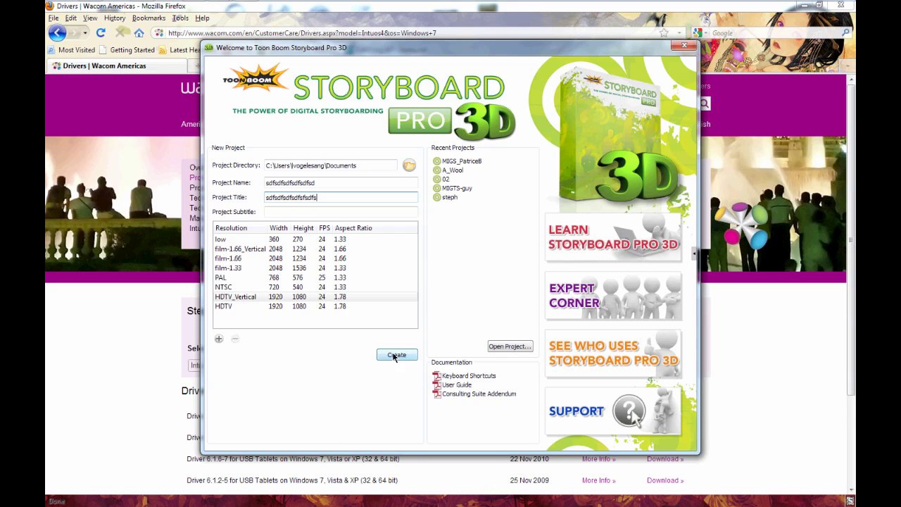
pyautogui.click(395, 355)
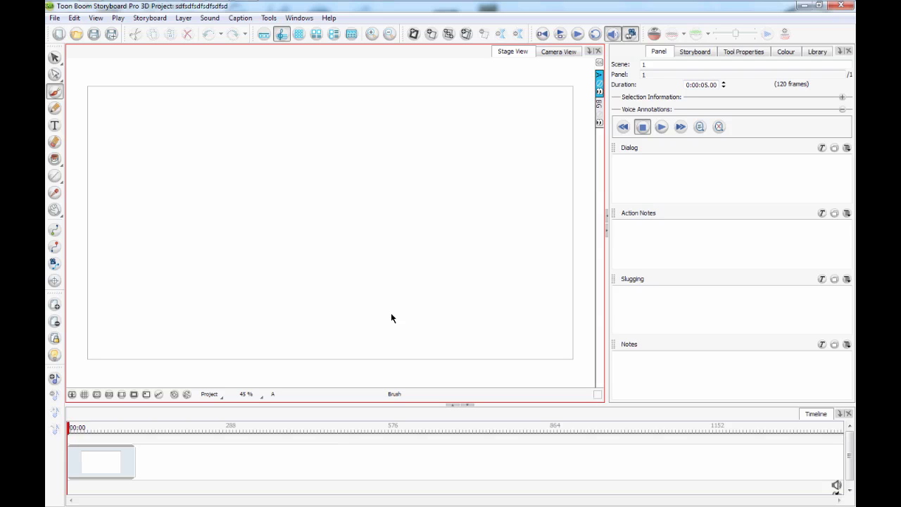
pyautogui.moveTo(143, 133)
pyautogui.mouseDown()
pyautogui.moveTo(145, 185)
pyautogui.moveTo(220, 222)
pyautogui.moveTo(341, 154)
pyautogui.mouseUp()
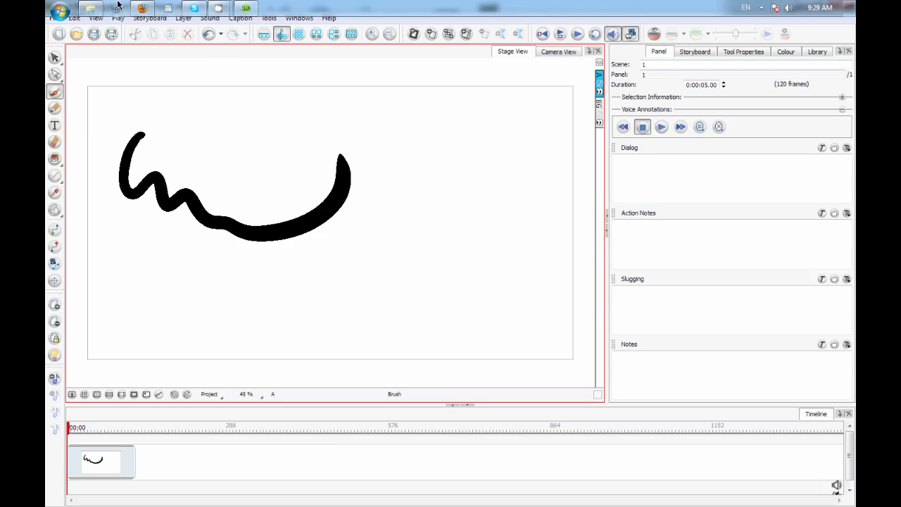
# Step: Open Wacom Tablet Properties and reposition its window slightly higher over the stage
pyautogui.click(57, 8)
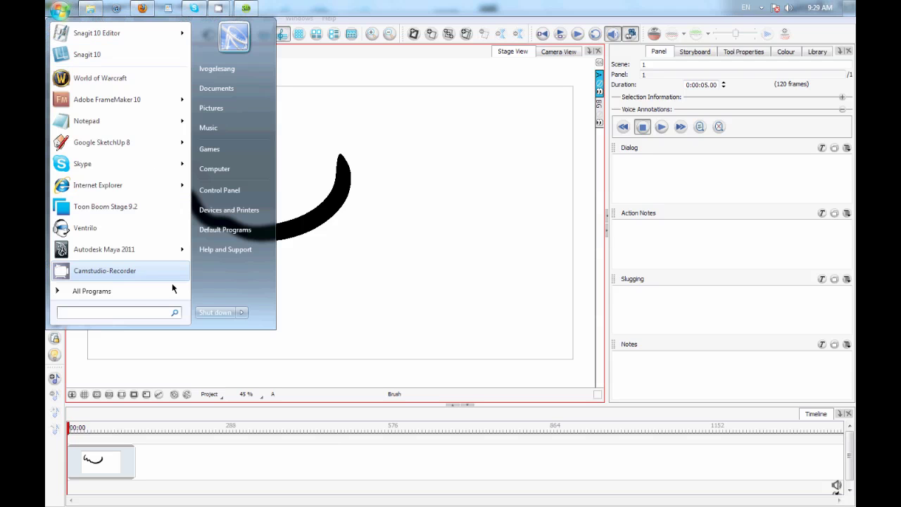
pyautogui.click(157, 298)
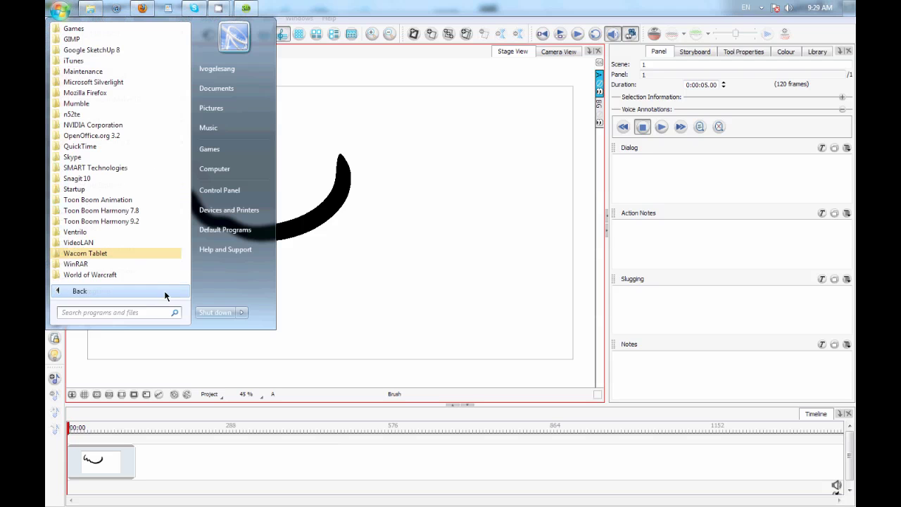
pyautogui.click(145, 257)
pyautogui.scroll(-1, 186, 232)
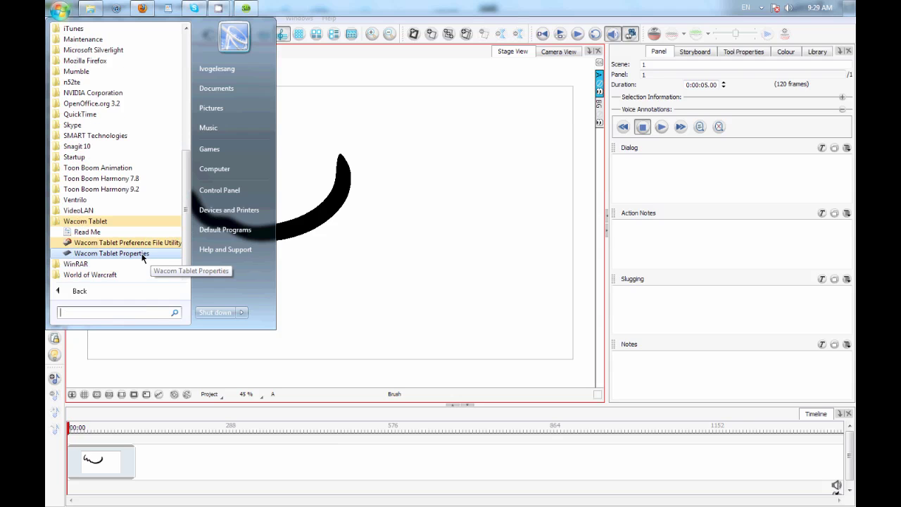
pyautogui.click(148, 254)
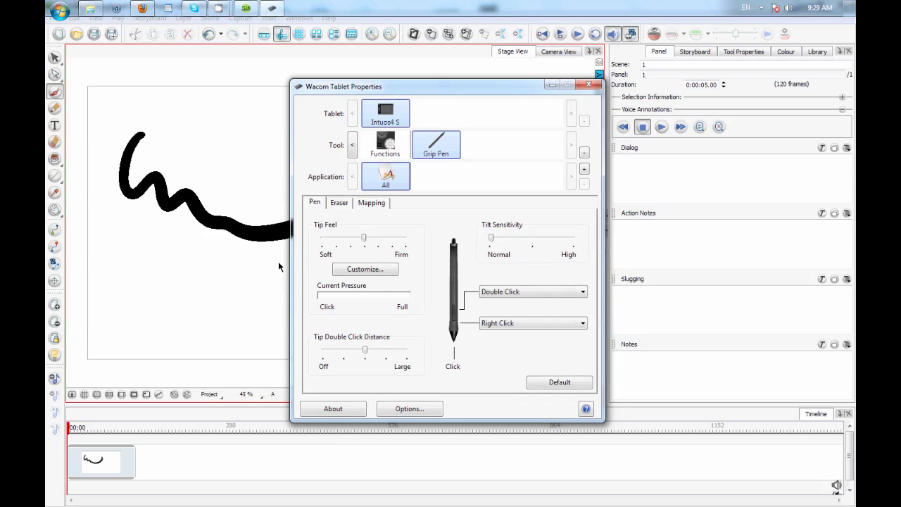
pyautogui.moveTo(468, 85); pyautogui.dragTo(462, 46)
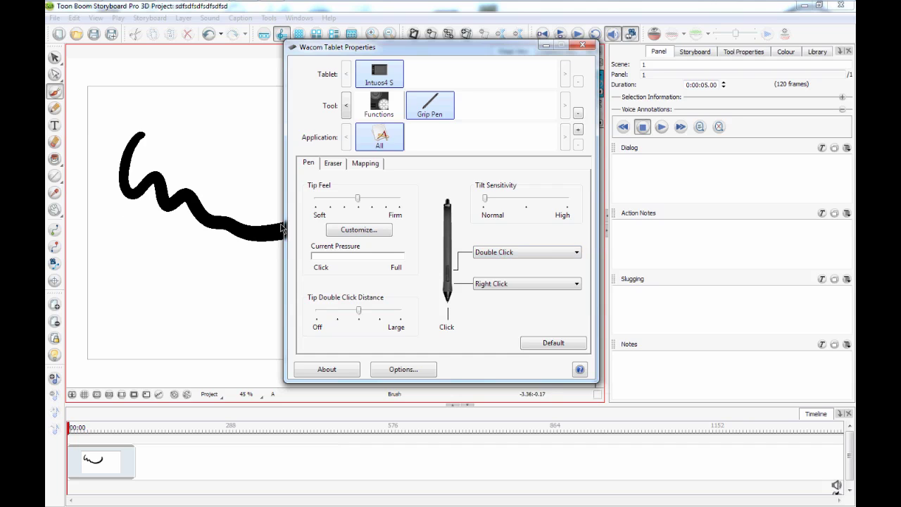
# Step: Assign Middle Click to the Grip Pen's upper side button, and review the tablet's ExpressKeys and Touch Ring functions
pyautogui.click(524, 251)
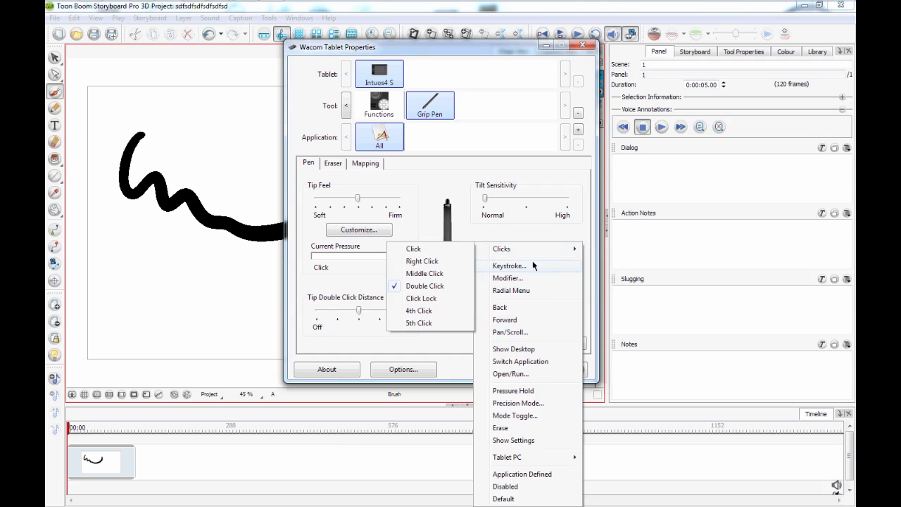
pyautogui.moveTo(518, 250)
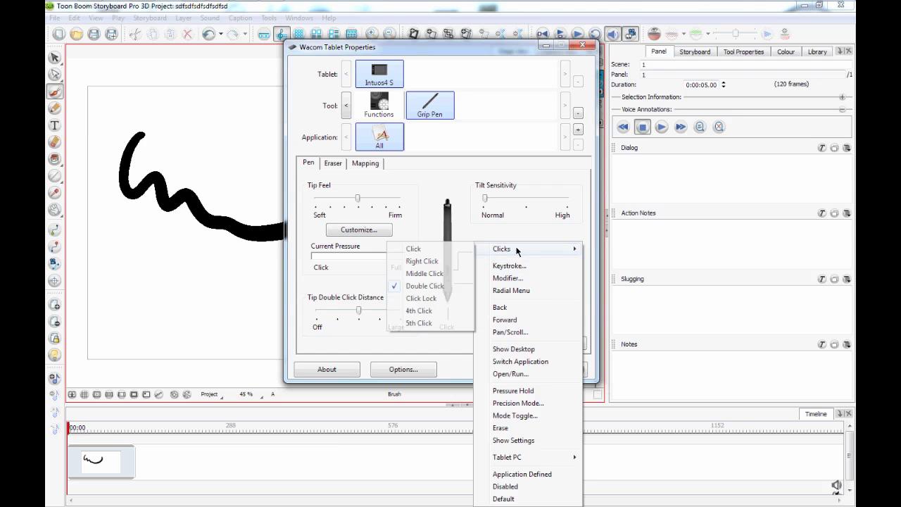
pyautogui.click(435, 274)
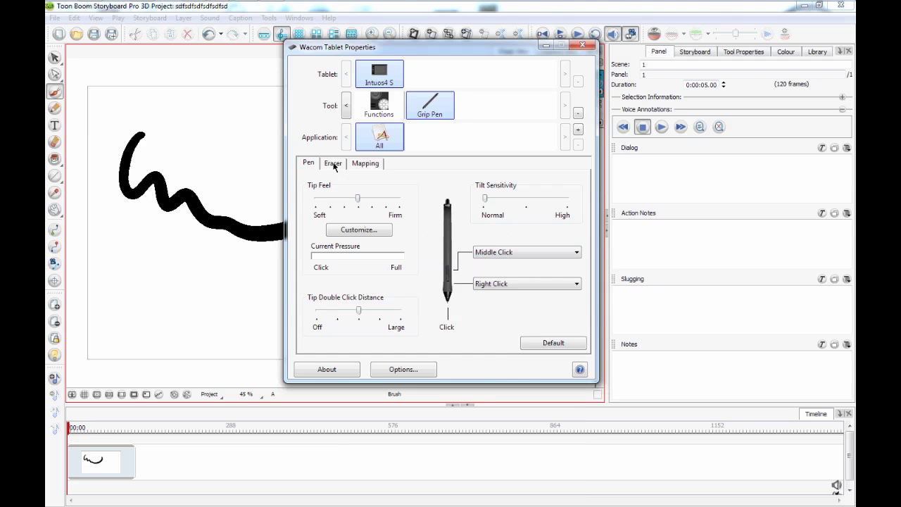
pyautogui.click(376, 105)
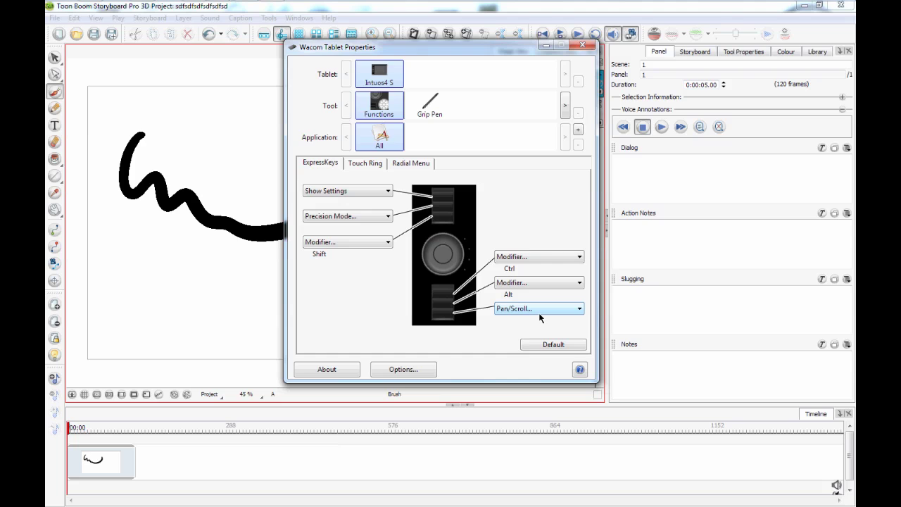
pyautogui.click(366, 163)
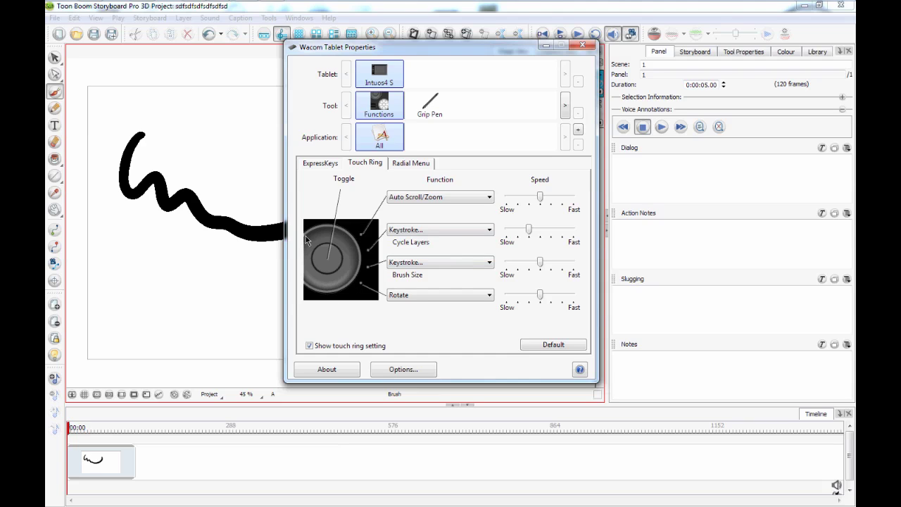
# Step: Minimize the Wacom Tablet Properties window and rotate the stage view clockwise
pyautogui.click(282, 8)
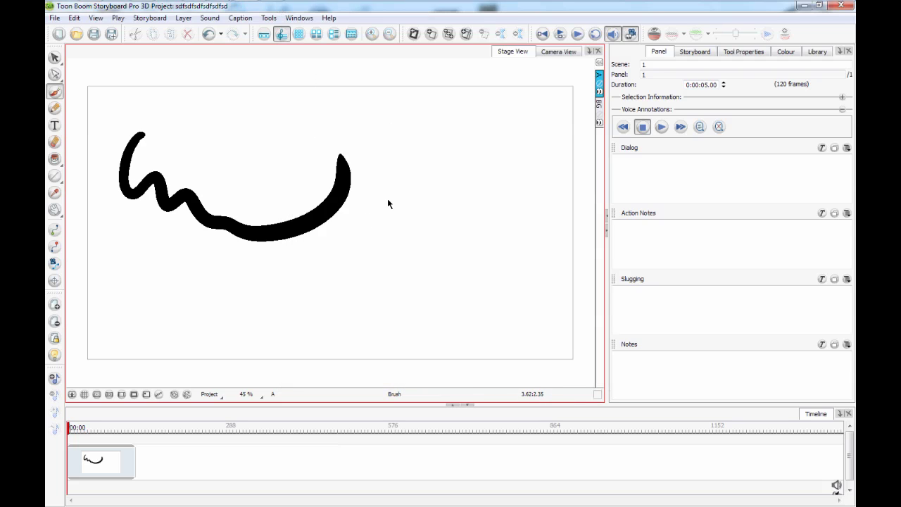
pyautogui.hotkey('ctrl', 'alt')
pyautogui.moveTo(402, 252); pyautogui.dragTo(407, 229)
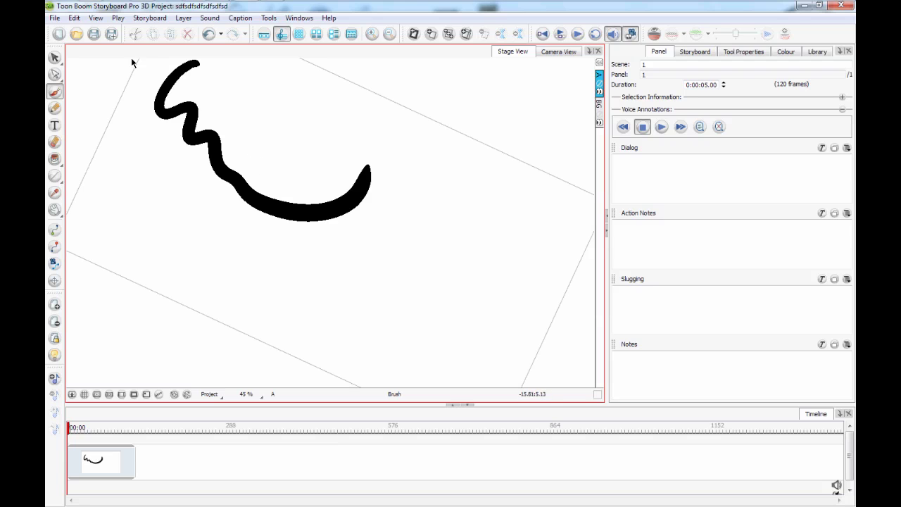
# Step: Look up the keyboard shortcuts for Rotate View CCW and Rotate View CW in the application's shortcut preferences
pyautogui.click(96, 19)
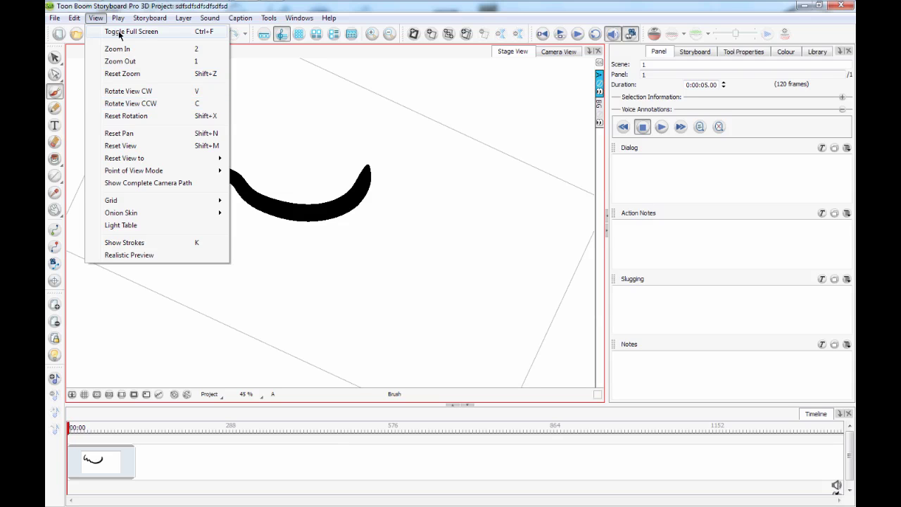
pyautogui.moveTo(74, 18)
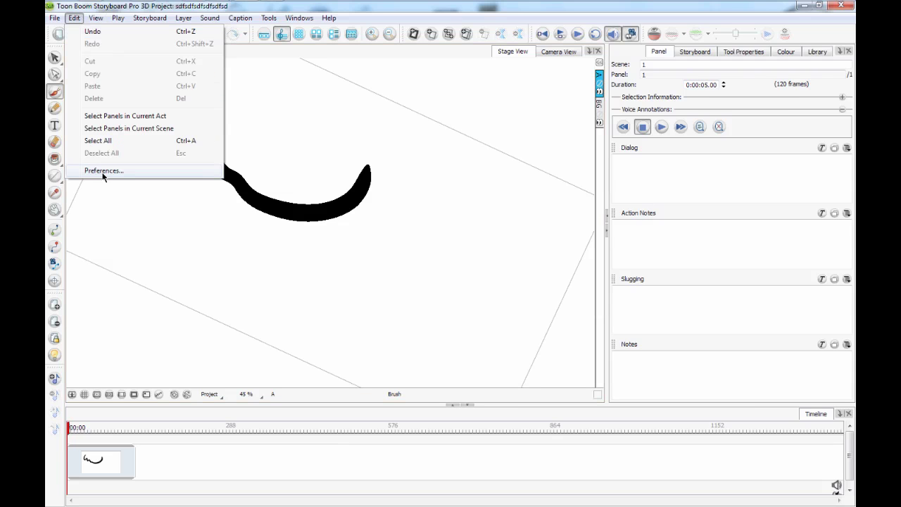
pyautogui.press('Escape')
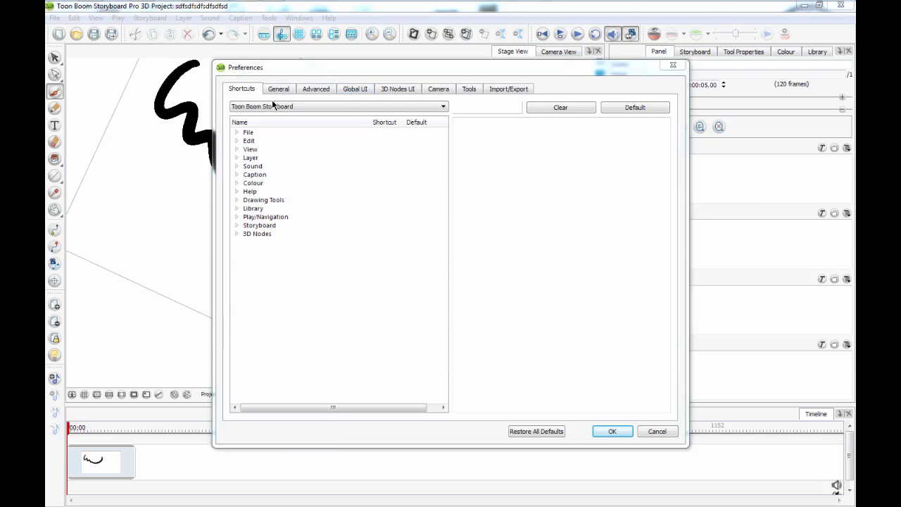
pyautogui.click(238, 148)
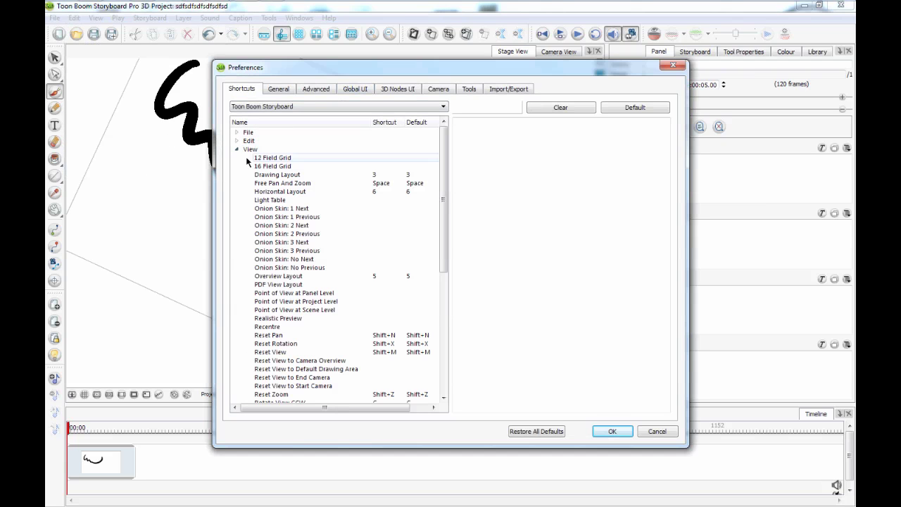
pyautogui.scroll(-6, 318, 263)
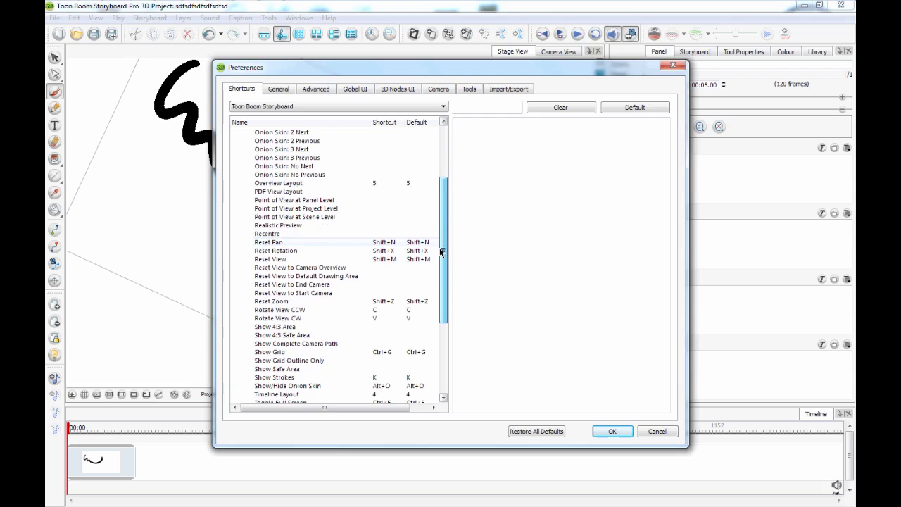
pyautogui.click(320, 259)
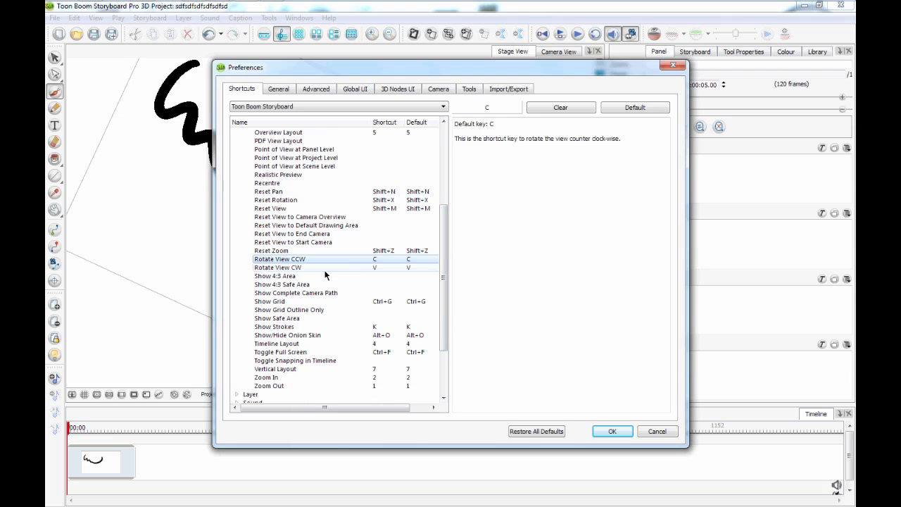
pyautogui.click(320, 266)
pyautogui.click(329, 259)
pyautogui.click(487, 111)
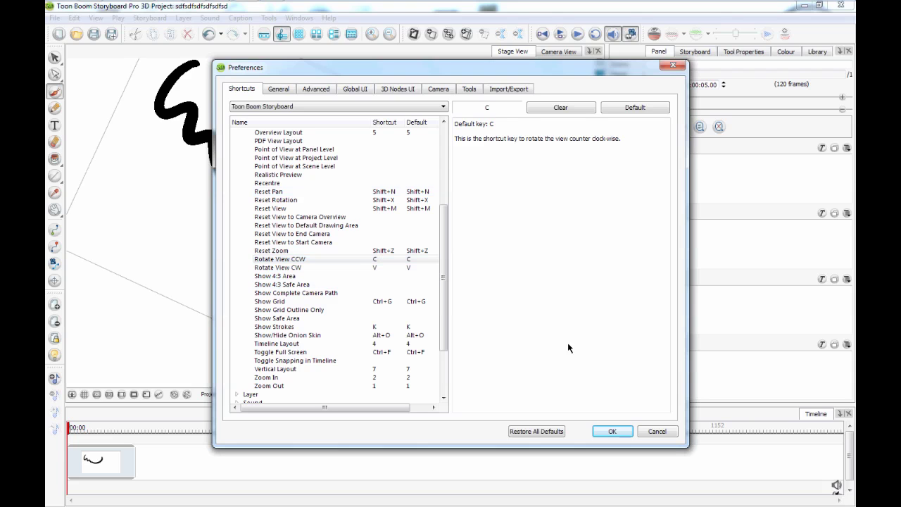
pyautogui.click(622, 431)
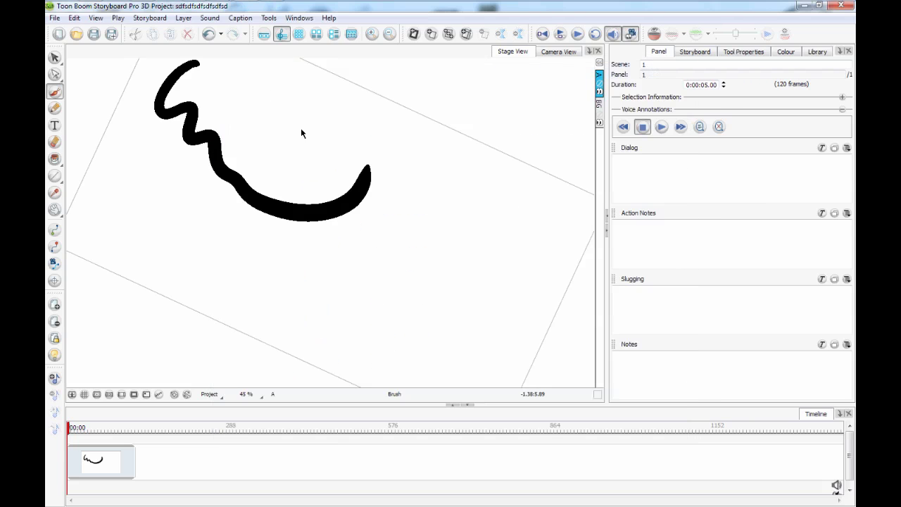
# Step: Replace the Touch Ring's Auto Scroll/Zoom function with keystrokes c and v, named "rotate workspace", in Wacom Tablet Properties
pyautogui.click(272, 8)
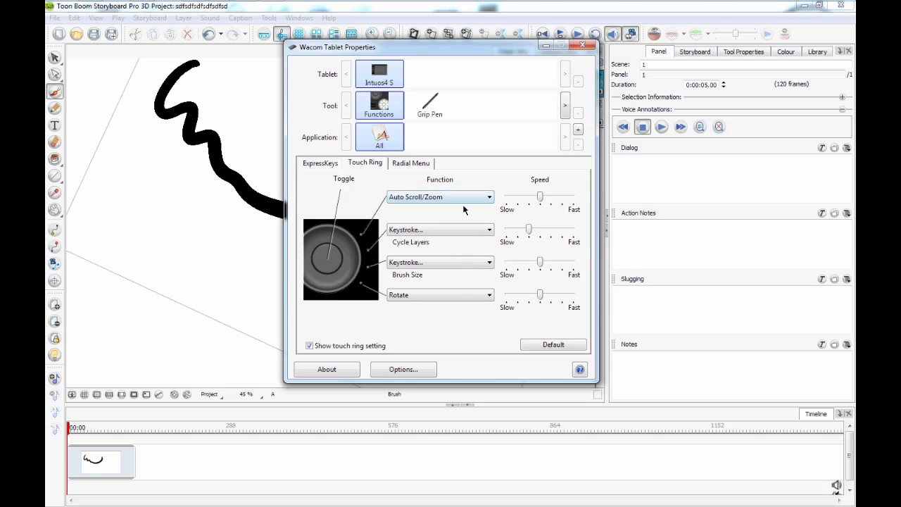
pyautogui.click(416, 198)
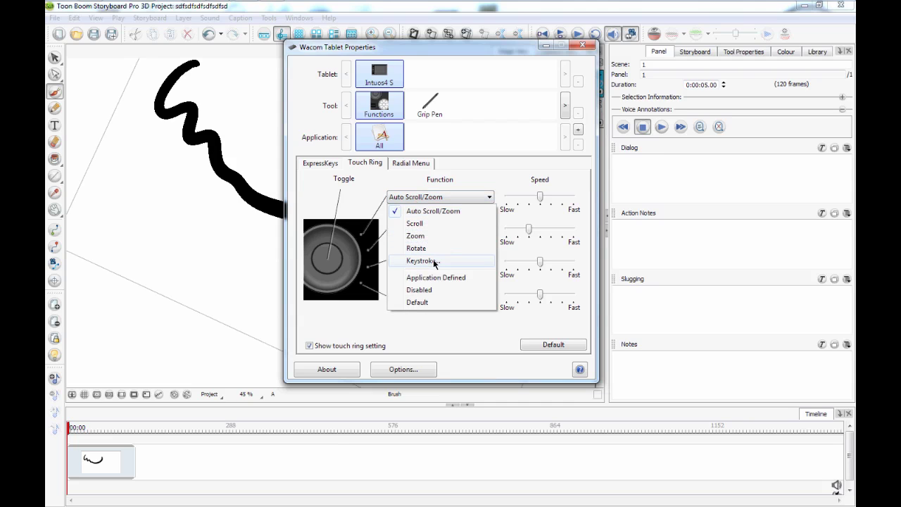
pyautogui.click(422, 261)
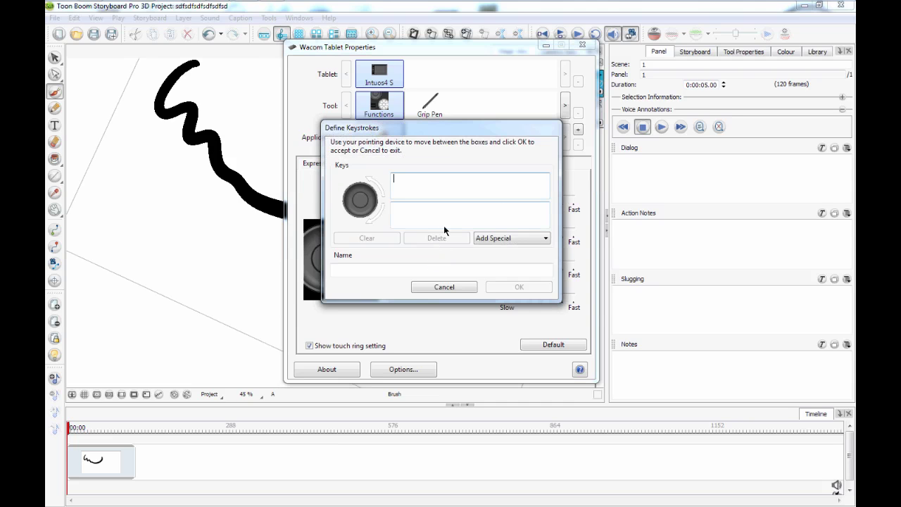
pyautogui.write('c')
pyautogui.click(438, 219)
pyautogui.write('v')
pyautogui.click(461, 271)
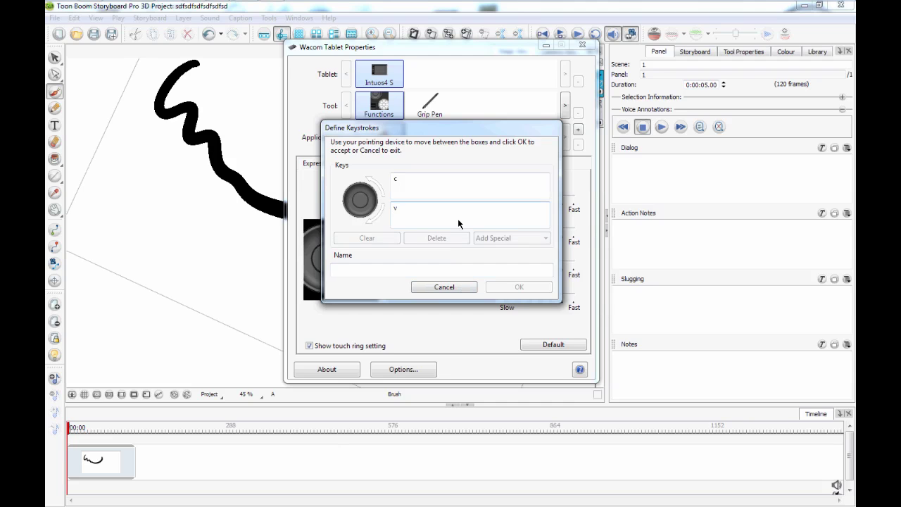
pyautogui.write('rota')
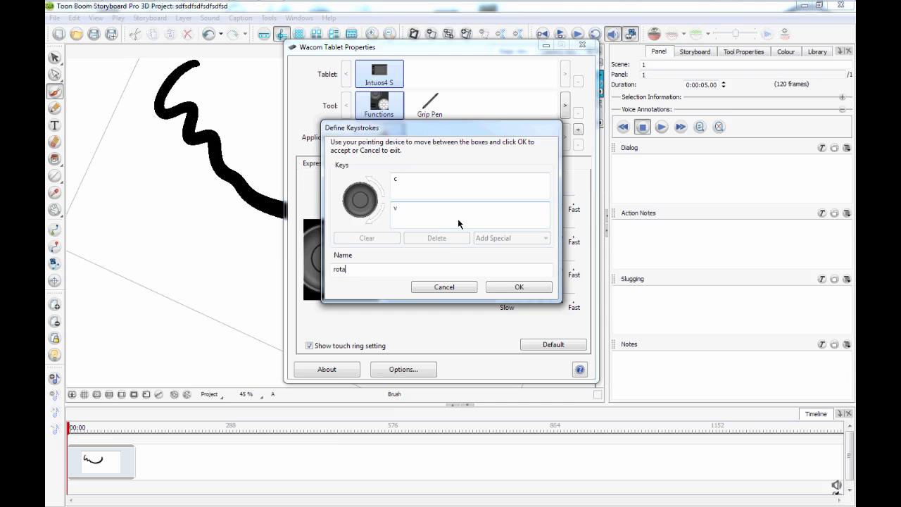
pyautogui.write('te workspace')
pyautogui.press('Return')
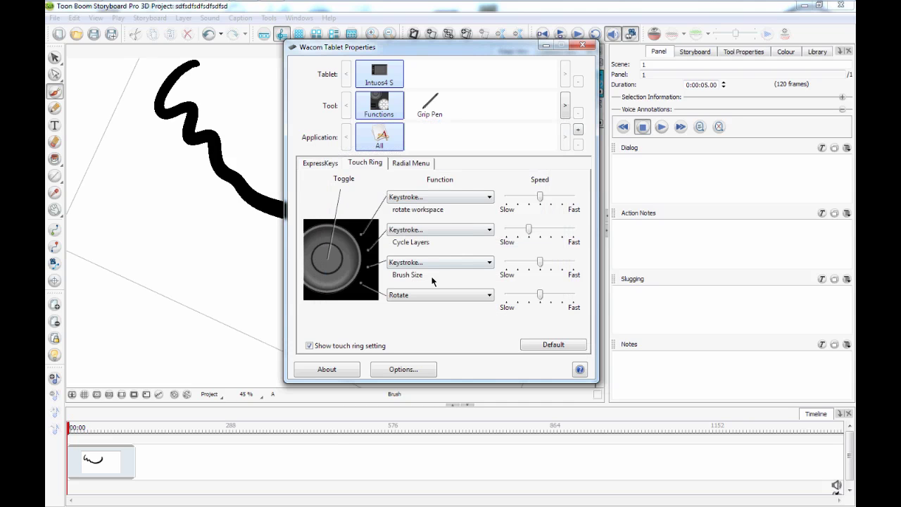
# Step: Return to the stage, place a brush dot below the wavy stroke, and pan the view slightly
pyautogui.click(233, 261)
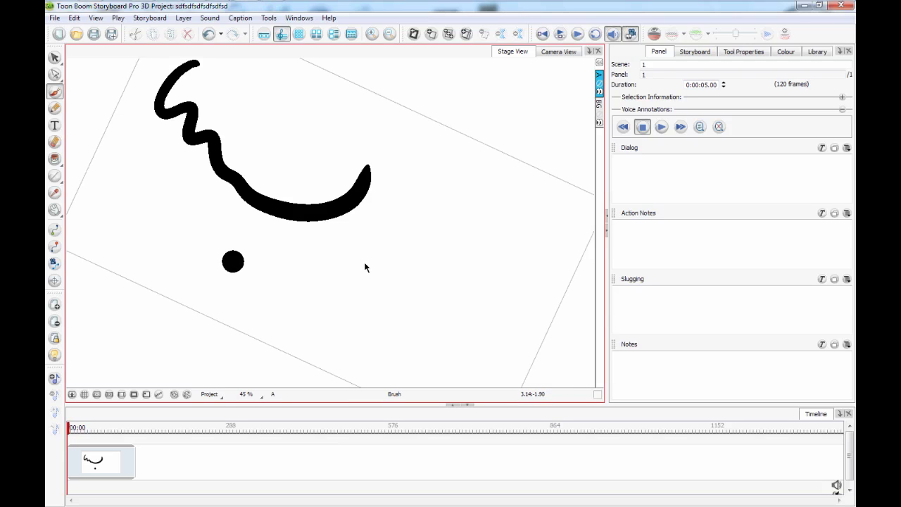
pyautogui.press('space')
pyautogui.moveTo(330, 268); pyautogui.dragTo(337, 276)
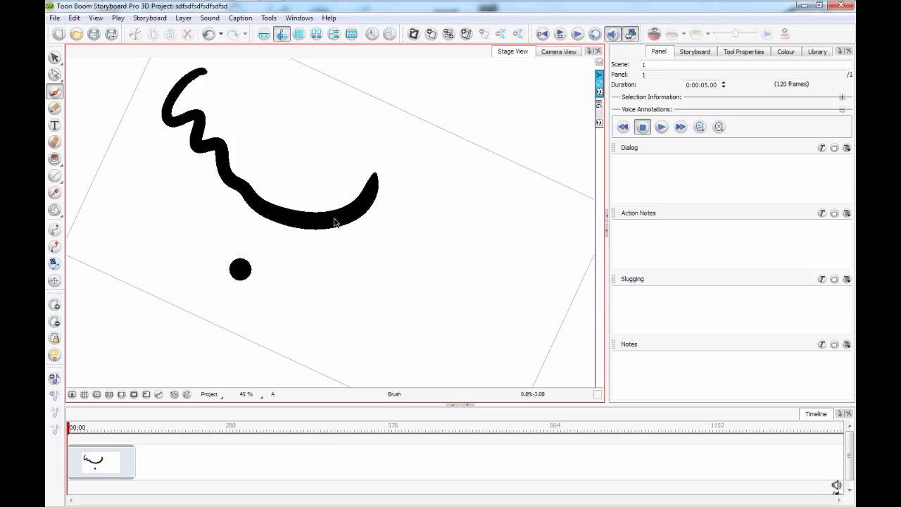
pyautogui.moveTo(334, 223); pyautogui.dragTo(334, 222)
# Step: Test rotating the stage view in both directions and reset its rotation
pyautogui.press('v')
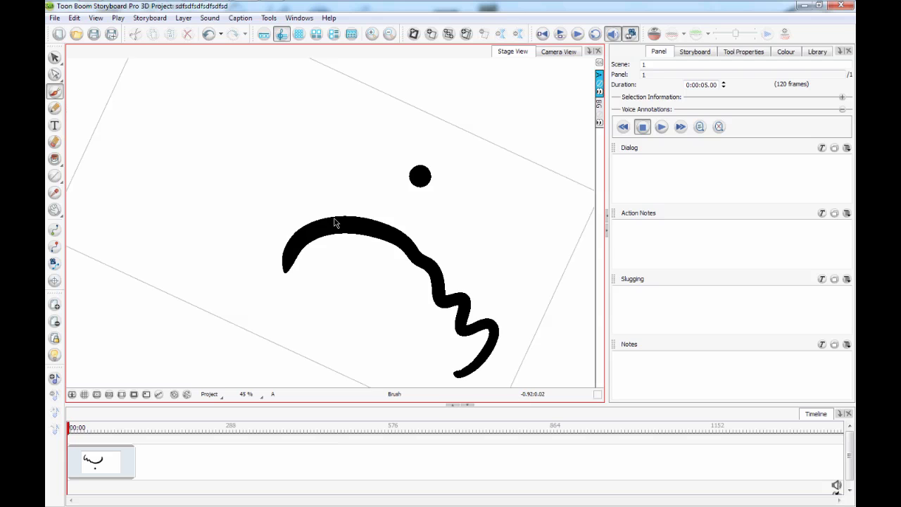
pyautogui.press('x')
pyautogui.press('v')
pyautogui.press('v')
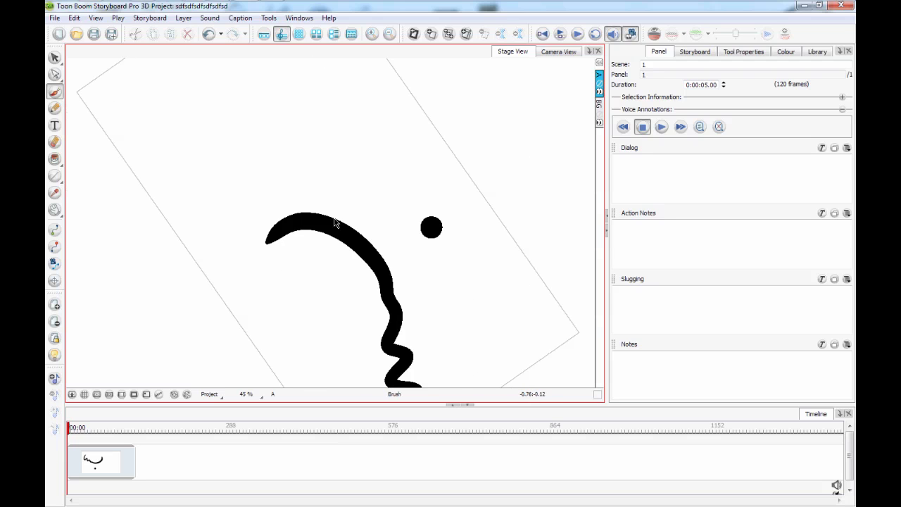
pyautogui.press('v')
pyautogui.press('x')
pyautogui.press('x')
pyautogui.press('x')
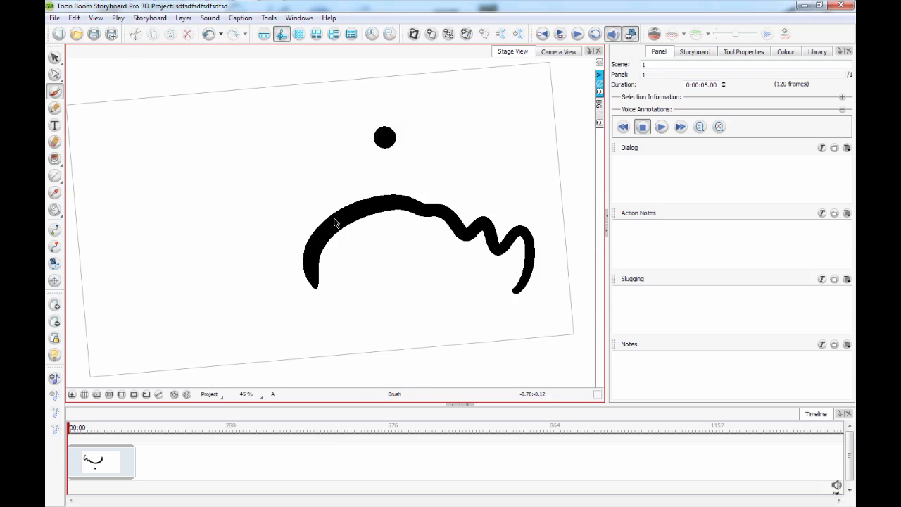
pyautogui.hotkey('shift', 'x')
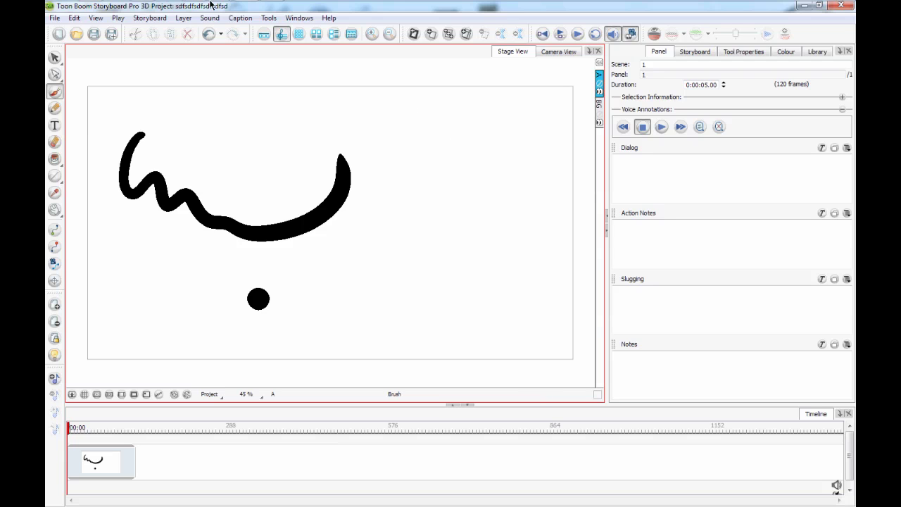
# Step: Reopen Wacom Tablet Properties and show the mapping settings of the Grip Pen
pyautogui.moveTo(243, 4)
pyautogui.click(270, 7)
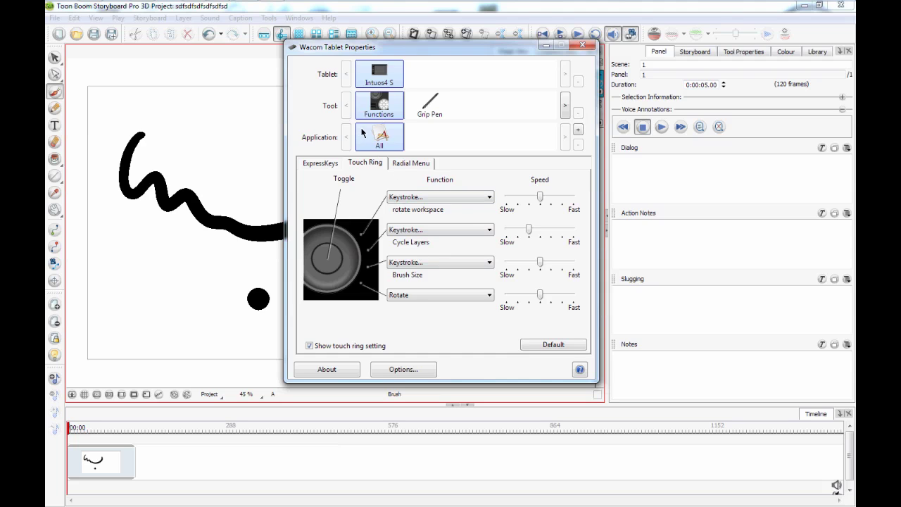
pyautogui.click(430, 104)
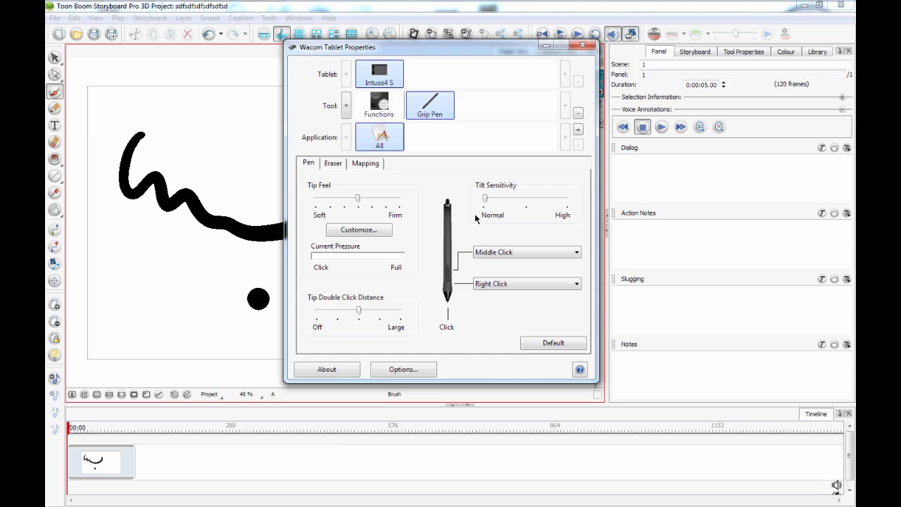
pyautogui.click(375, 166)
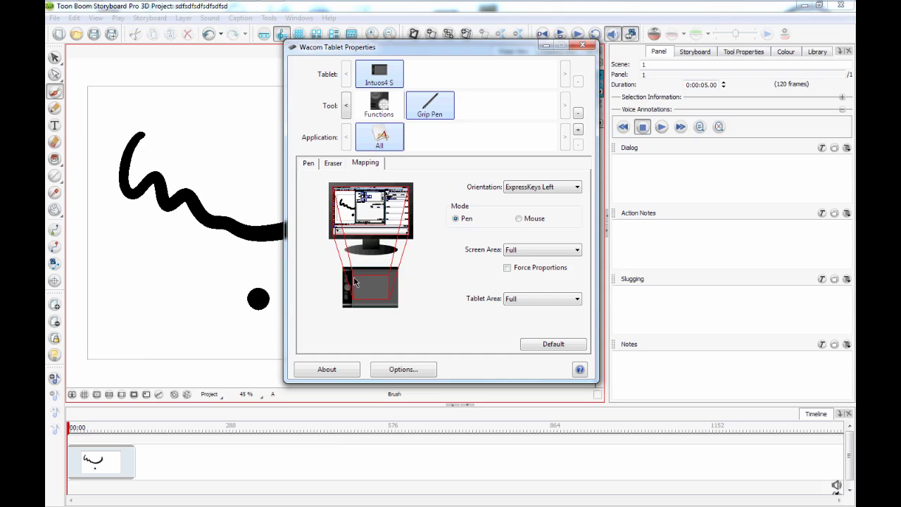
# Step: Try a custom portion as the Grip Pen's screen area, and set the screen area back to Full
pyautogui.click(511, 252)
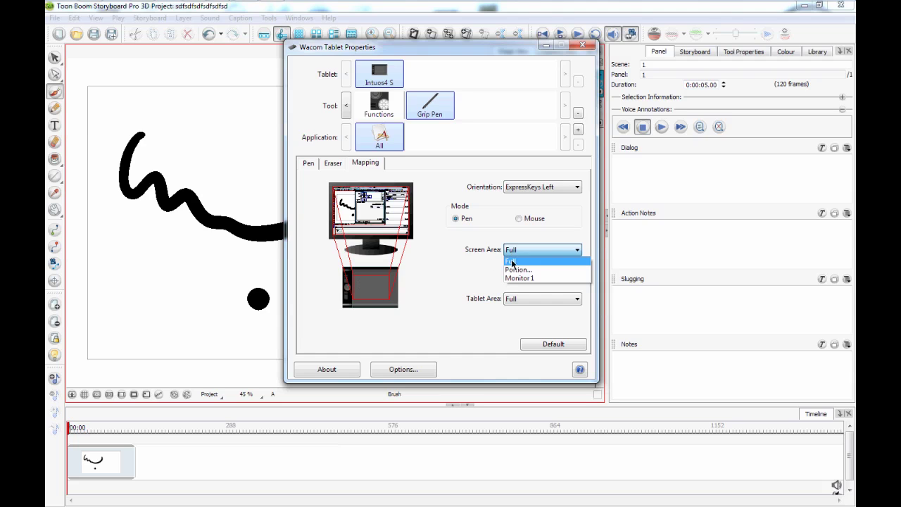
pyautogui.click(511, 268)
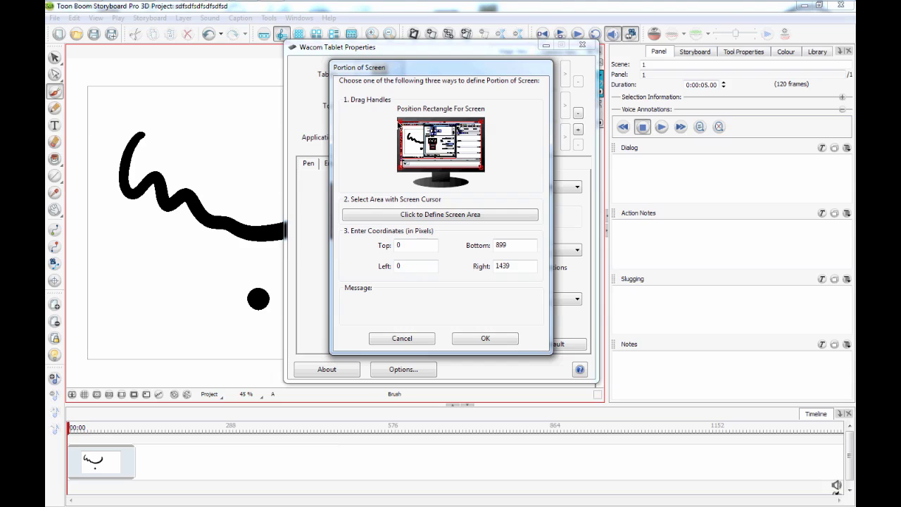
pyautogui.moveTo(403, 129); pyautogui.dragTo(404, 135)
pyautogui.click(478, 340)
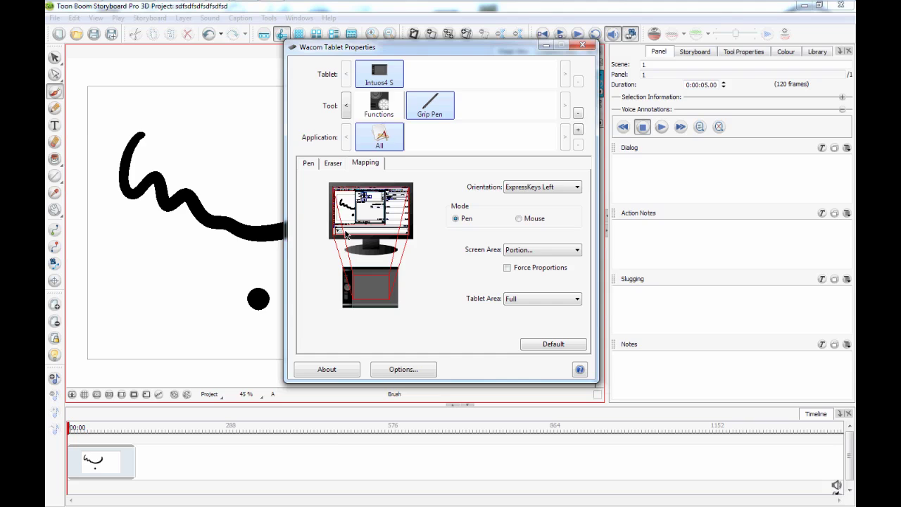
pyautogui.click(521, 252)
pyautogui.click(524, 262)
pyautogui.click(539, 302)
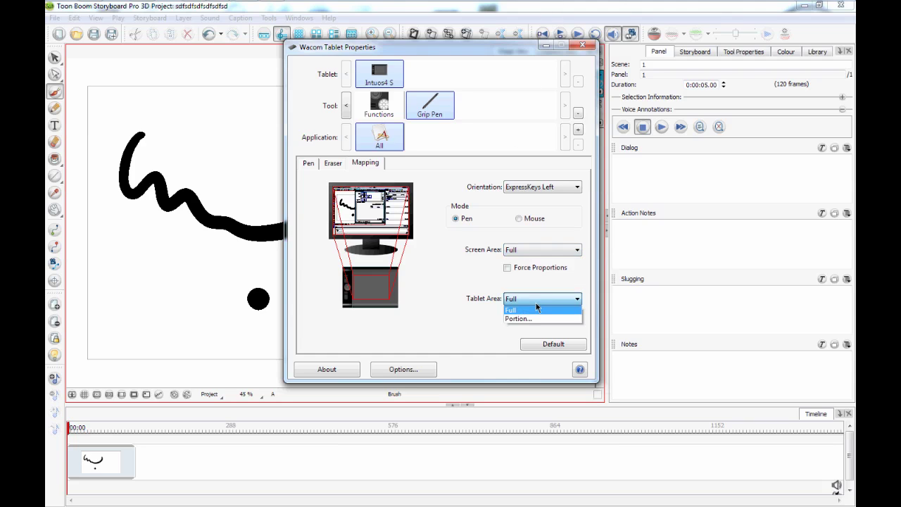
pyautogui.click(534, 319)
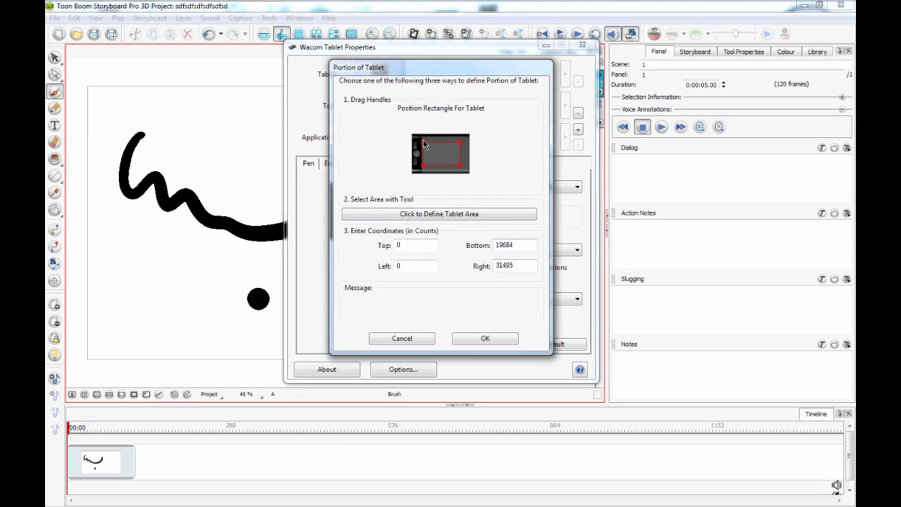
pyautogui.moveTo(428, 145); pyautogui.dragTo(452, 162)
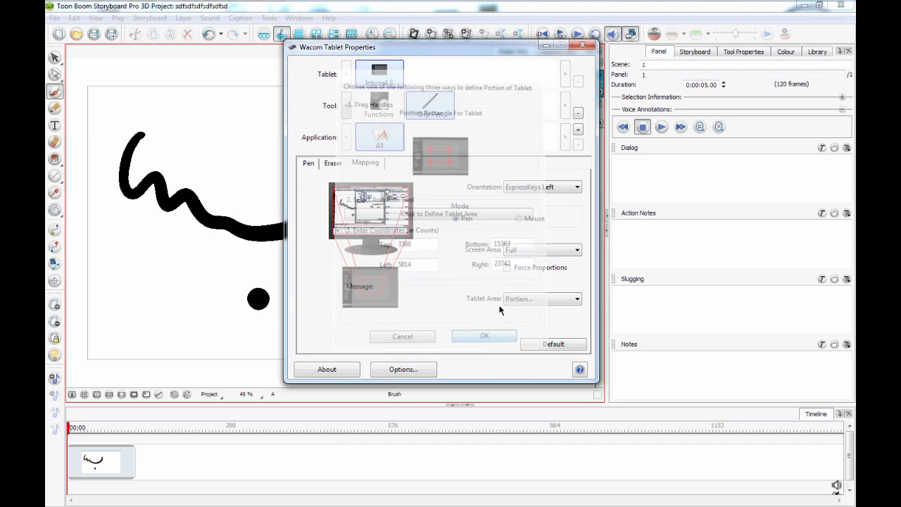
pyautogui.click(497, 337)
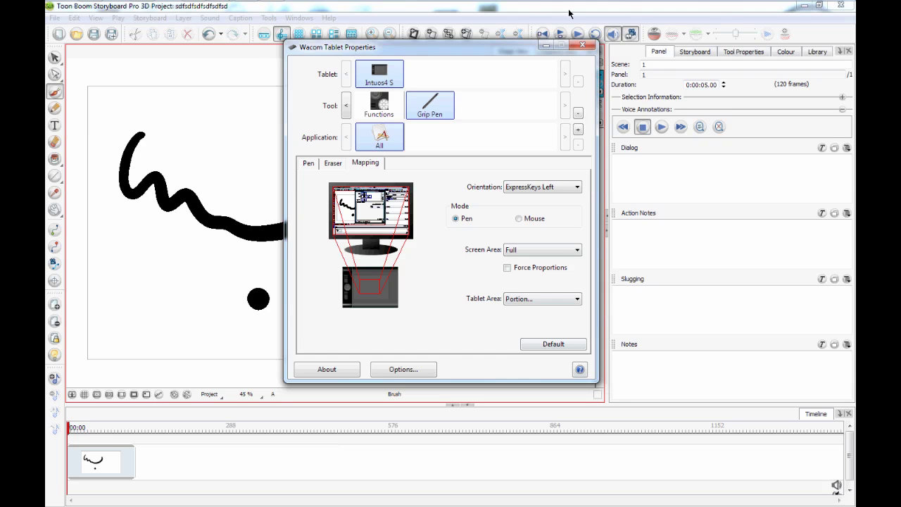
pyautogui.click(582, 46)
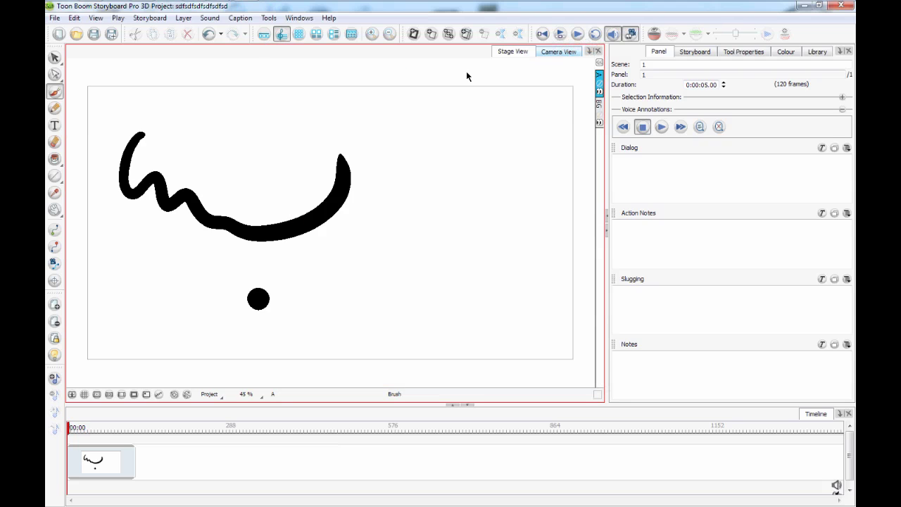
pyautogui.click(57, 179)
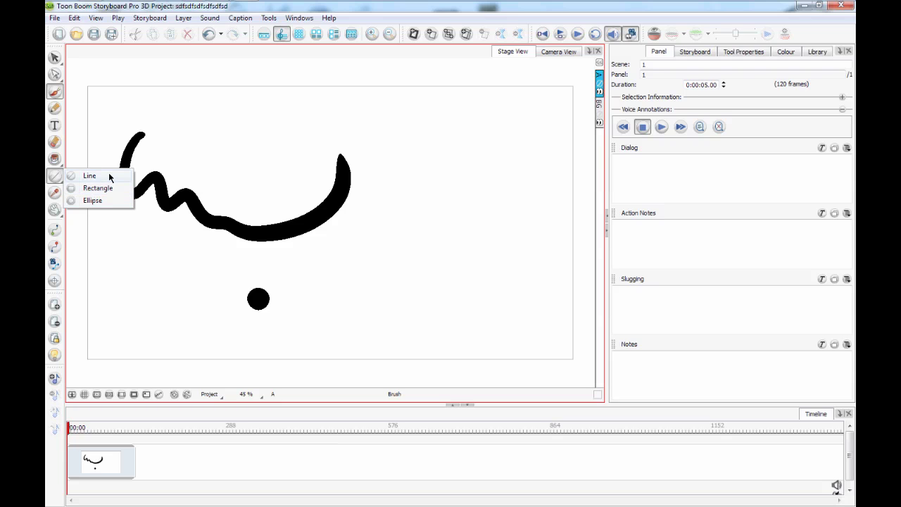
pyautogui.click(254, 181)
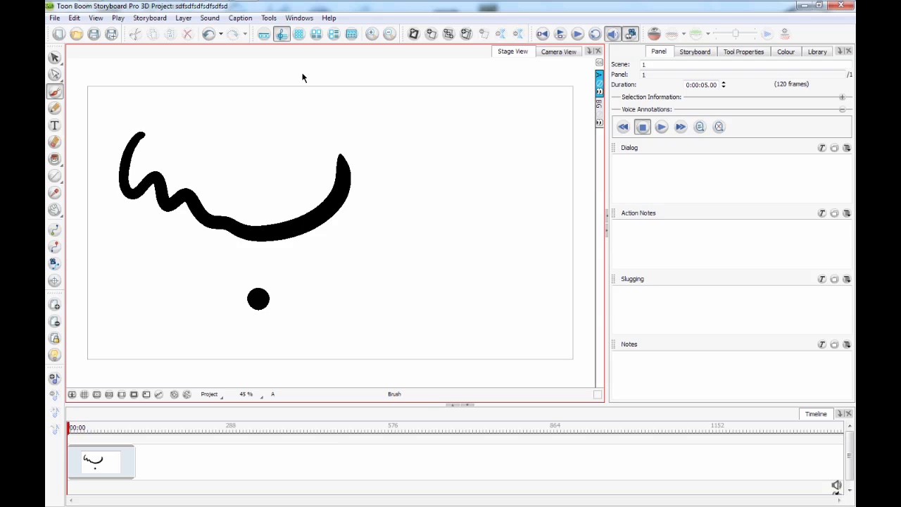
pyautogui.click(55, 161)
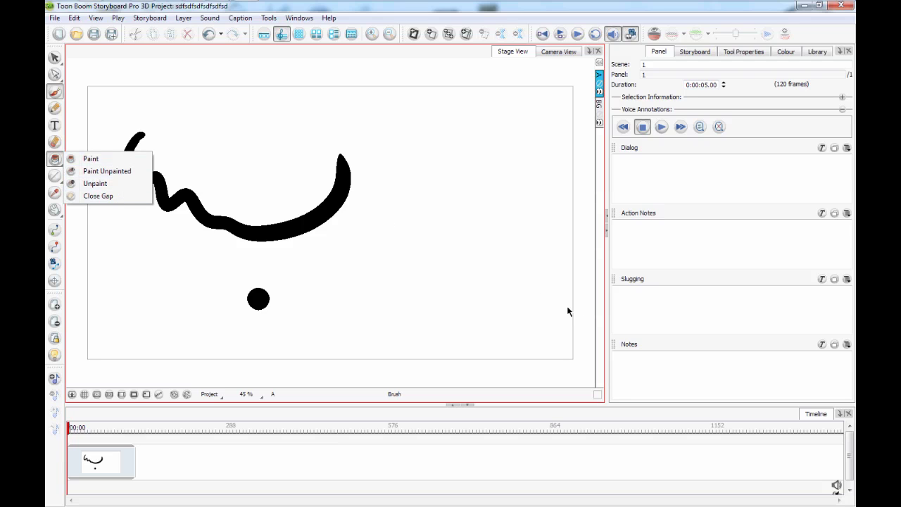
pyautogui.click(535, 283)
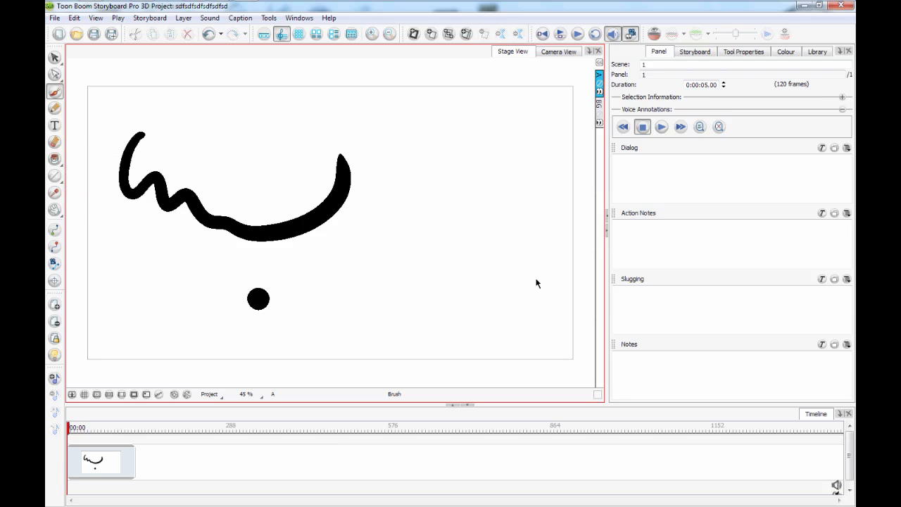